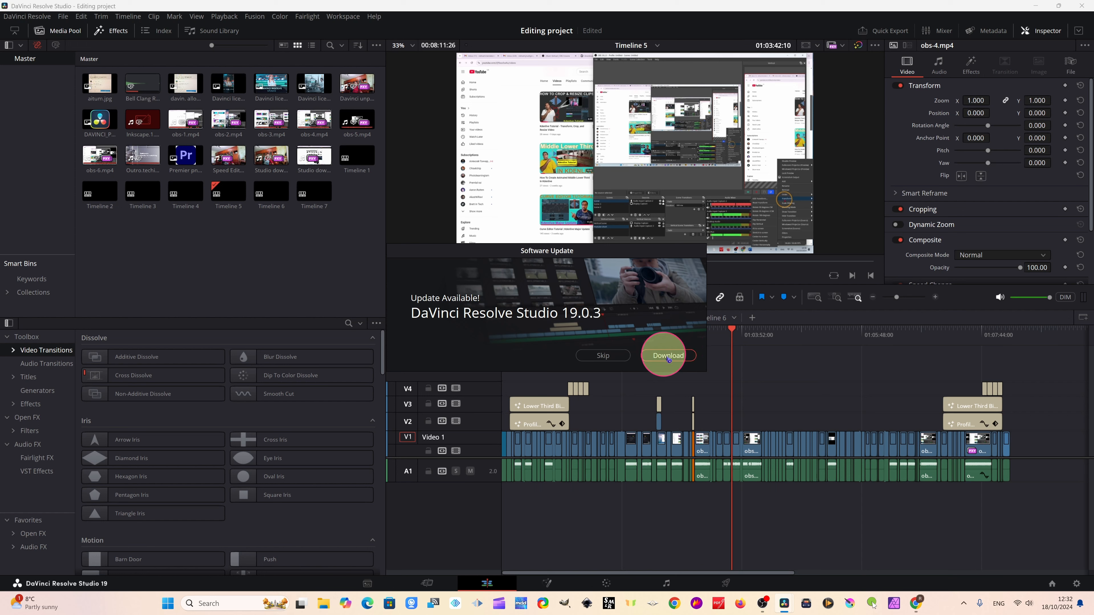
Download the DaVinci Resolve Studio 19.0.3 update and extract its zip archive in the Downloads folder.
{"action": "left_click", "coordinate": [668, 356]}
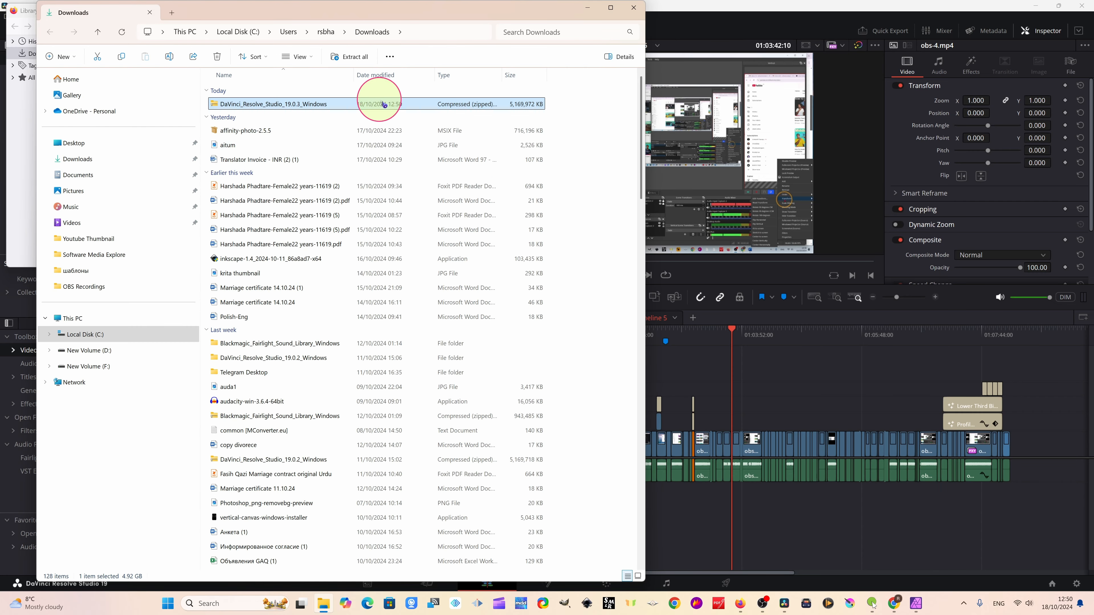
{"action": "right_click", "coordinate": [381, 107]}
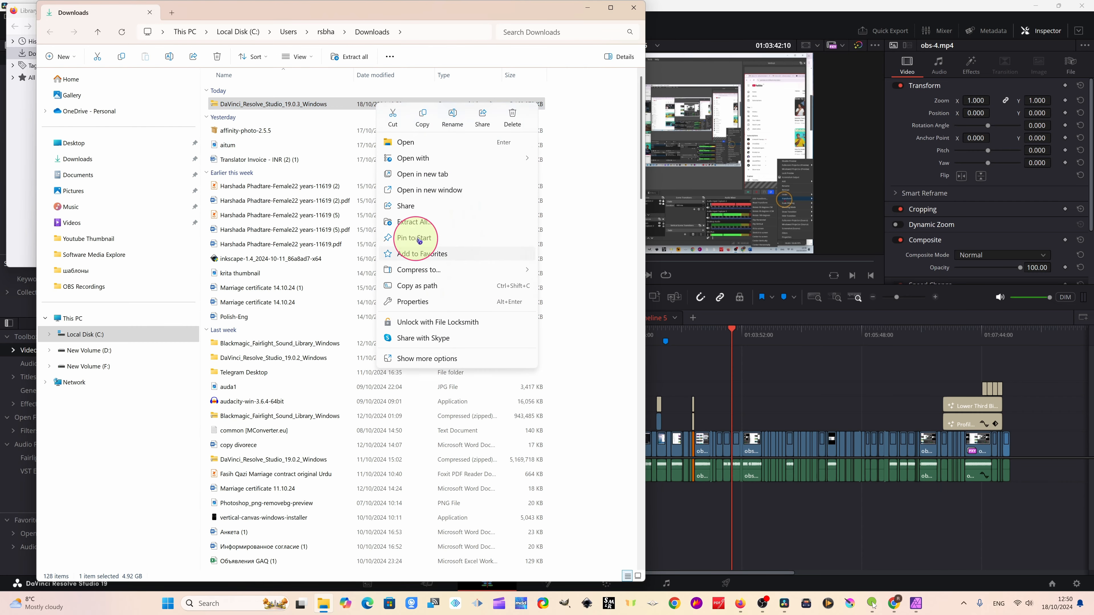
{"action": "left_click", "coordinate": [414, 221]}
{"action": "key", "text": "Return"}
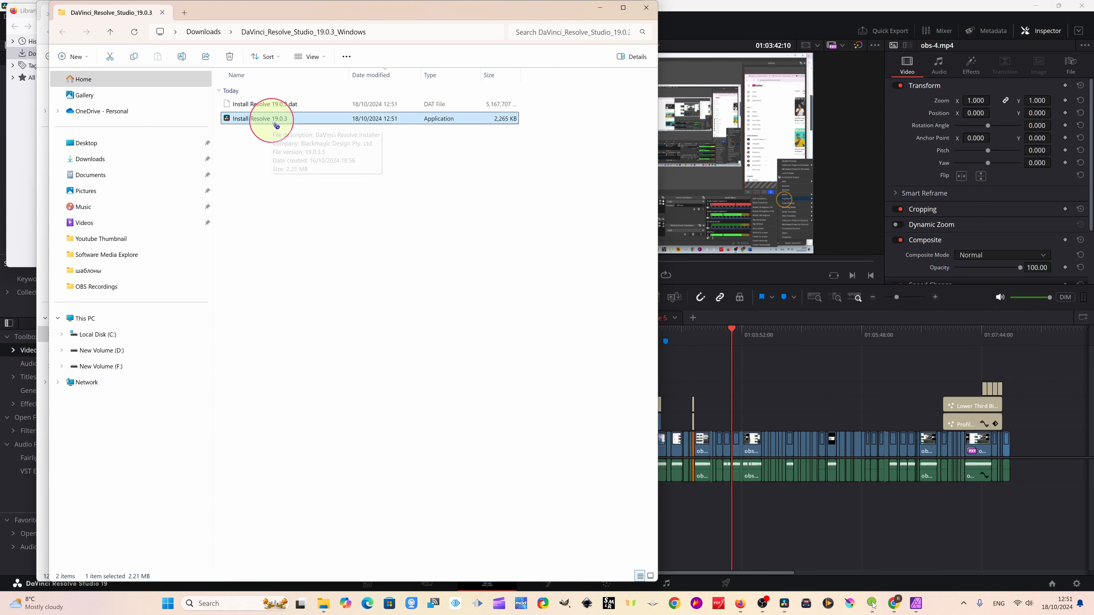
Run the extracted Install Resolve 19.0.3 application as administrator and allow it to make changes to the device.
{"action": "right_click", "coordinate": [332, 124]}
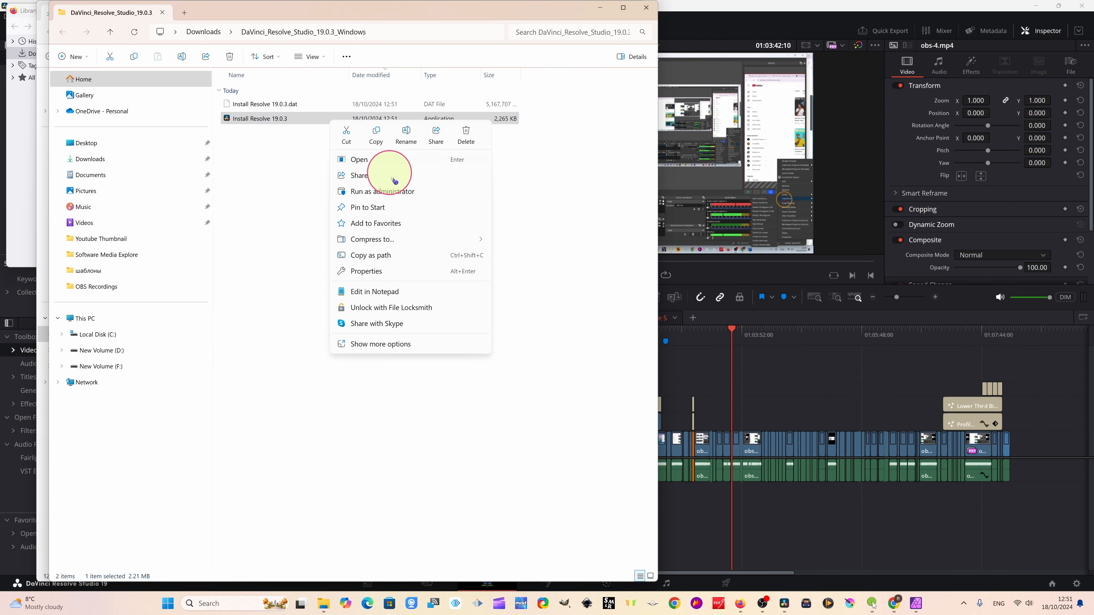
{"action": "left_click", "coordinate": [379, 191]}
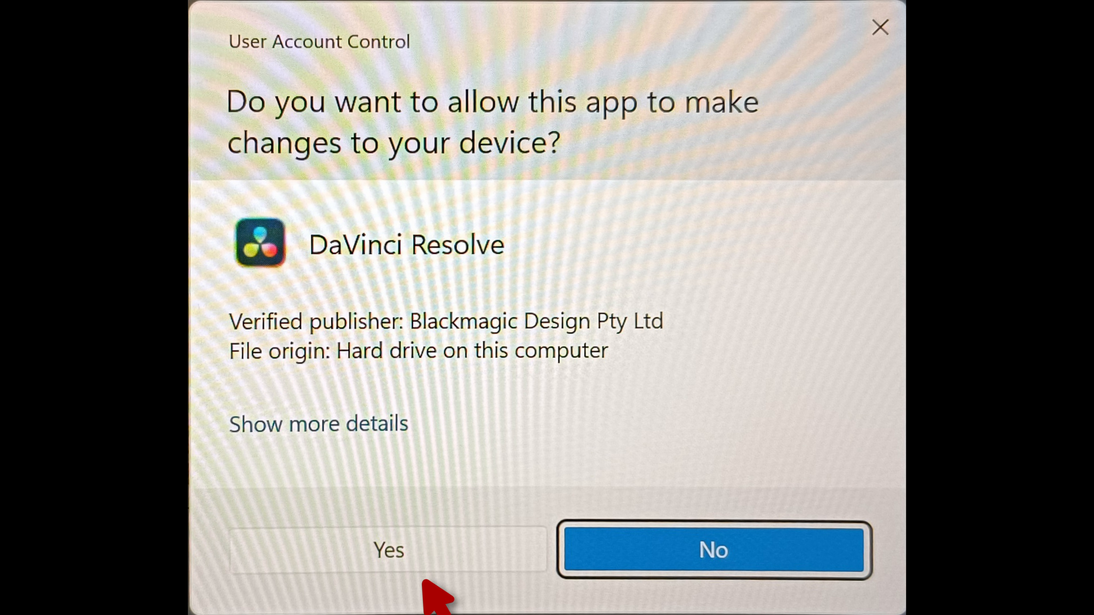
{"action": "left_click", "coordinate": [424, 565]}
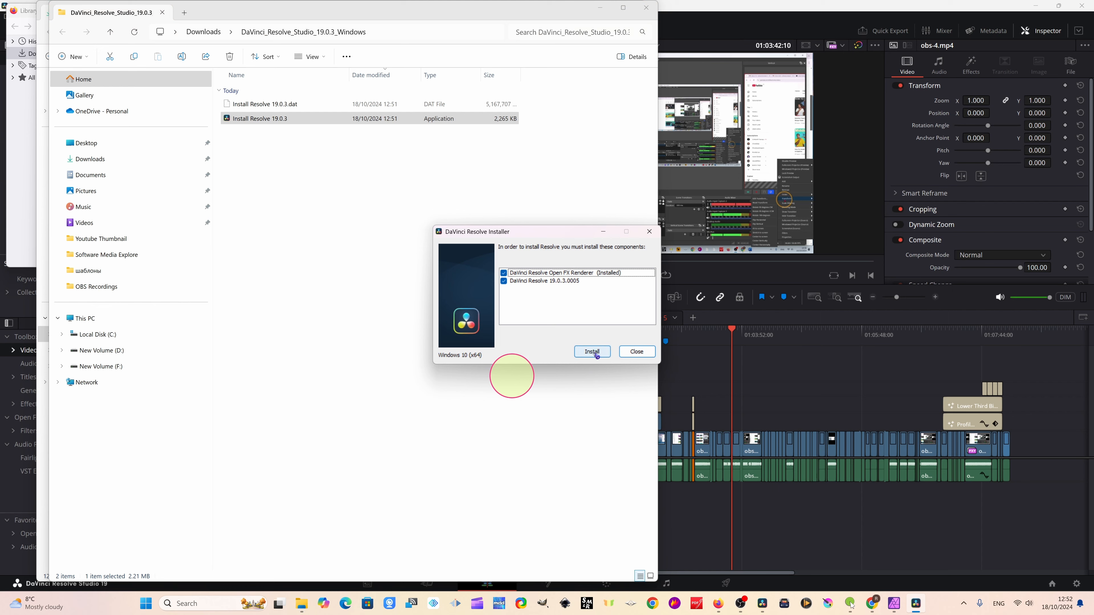
Start installing DaVinci Resolve 19.0.3.0005 with the preselected components, accepting the licence agreement and the wizard's default settings.
{"action": "left_click", "coordinate": [594, 352]}
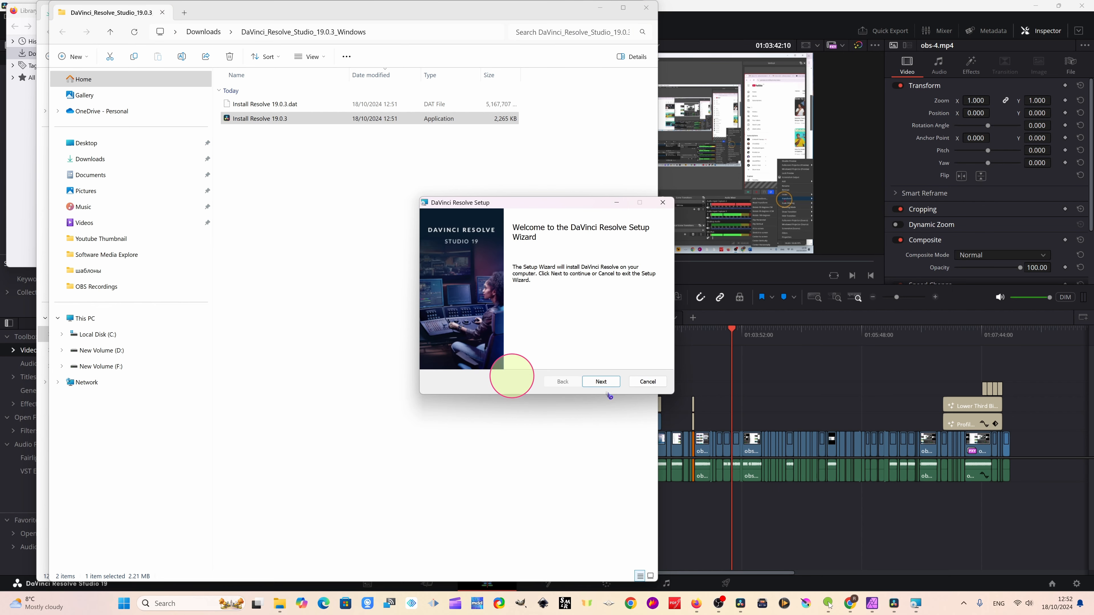
{"action": "left_click", "coordinate": [604, 382]}
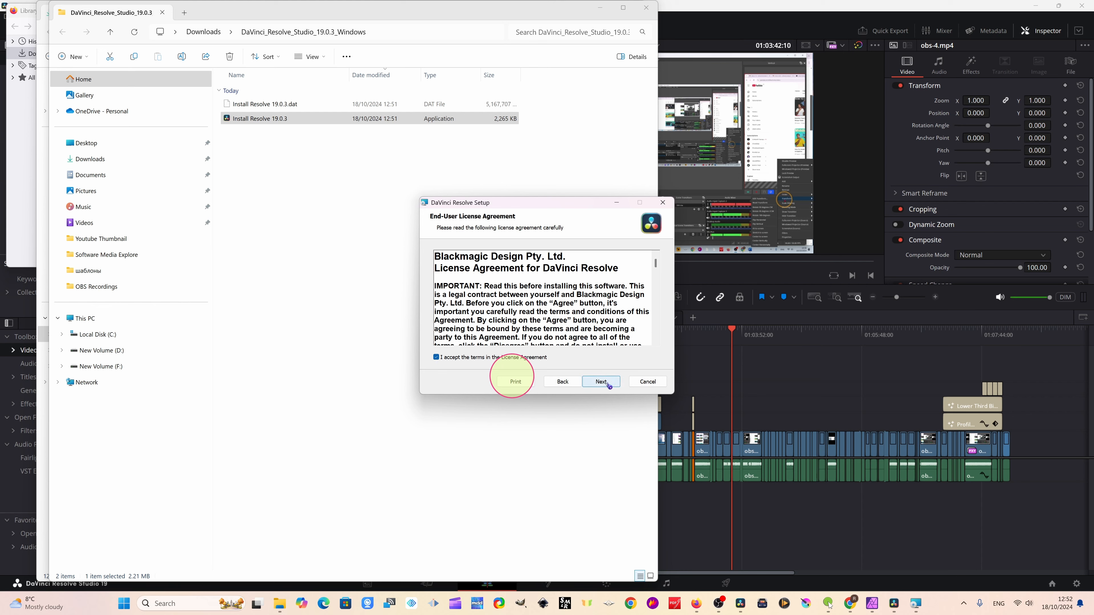
{"action": "left_click", "coordinate": [609, 385]}
{"action": "left_click", "coordinate": [603, 384]}
{"action": "left_click", "coordinate": [603, 383]}
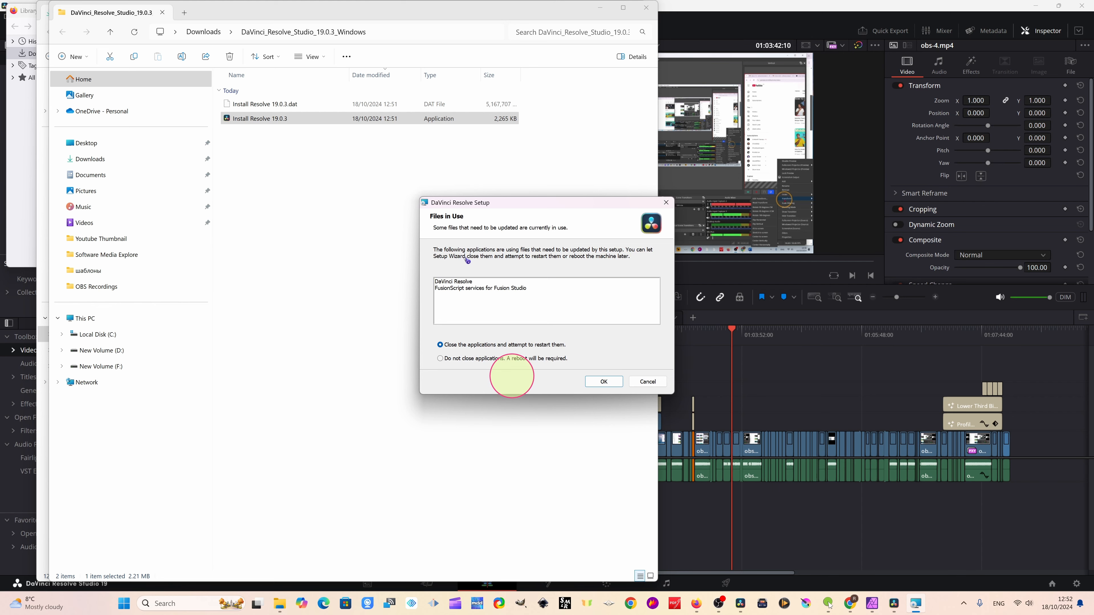
Complete the installation, letting setup close the applications whose files are in use, and close the open folder windows.
{"action": "left_click", "coordinate": [604, 382]}
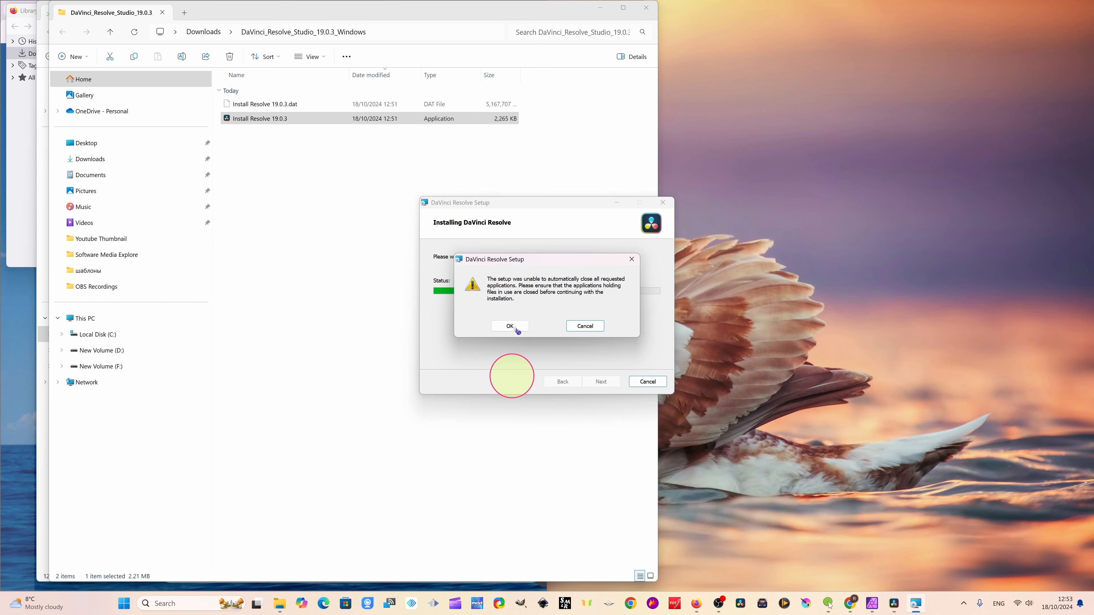
{"action": "left_click", "coordinate": [508, 327]}
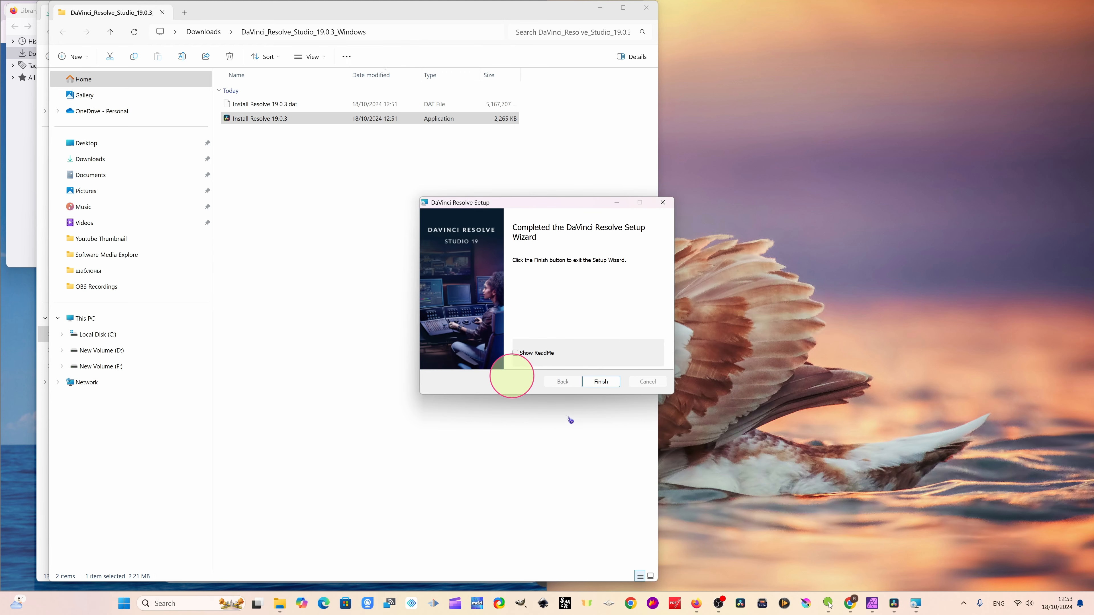
{"action": "left_click", "coordinate": [592, 385]}
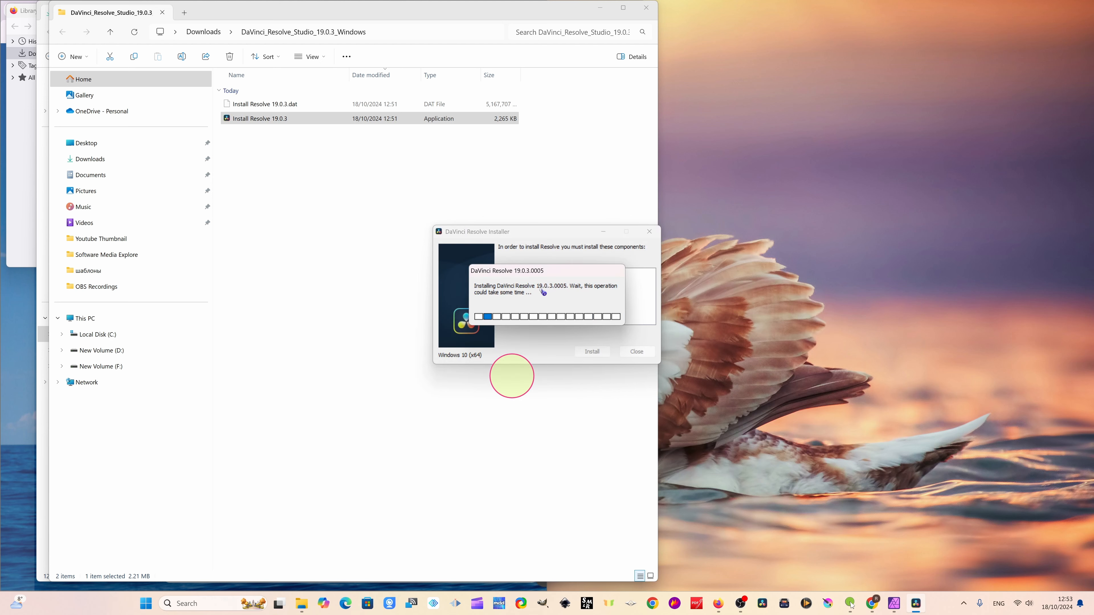
{"action": "left_click", "coordinate": [572, 322]}
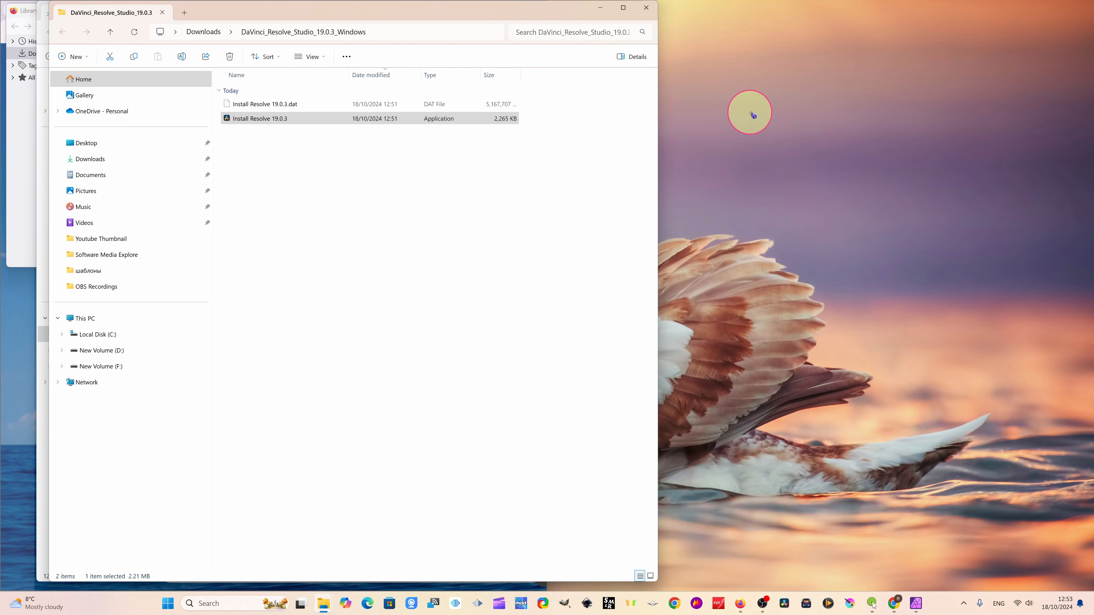
{"action": "left_click", "coordinate": [644, 5]}
{"action": "left_click", "coordinate": [639, 4]}
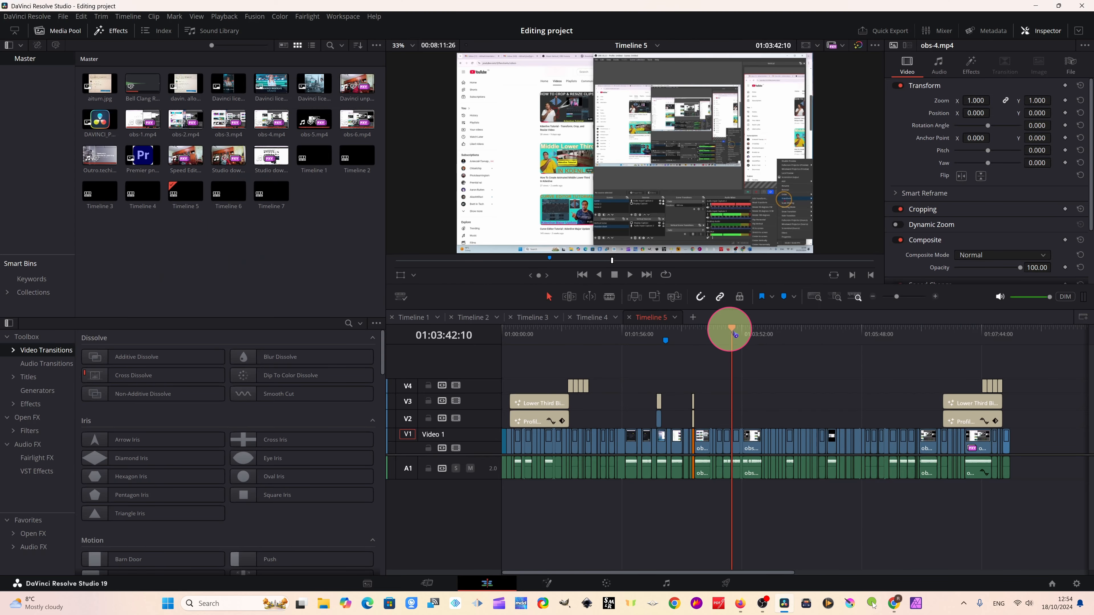
Check the project in the updated version by scrubbing through Timeline 5 and playing Timeline 1 from its beginning.
{"action": "mouse_move", "coordinate": [731, 331]}
{"action": "left_mouse_down"}
{"action": "mouse_move", "coordinate": [532, 368]}
{"action": "mouse_move", "coordinate": [728, 357]}
{"action": "mouse_move", "coordinate": [710, 332]}
{"action": "left_mouse_up"}
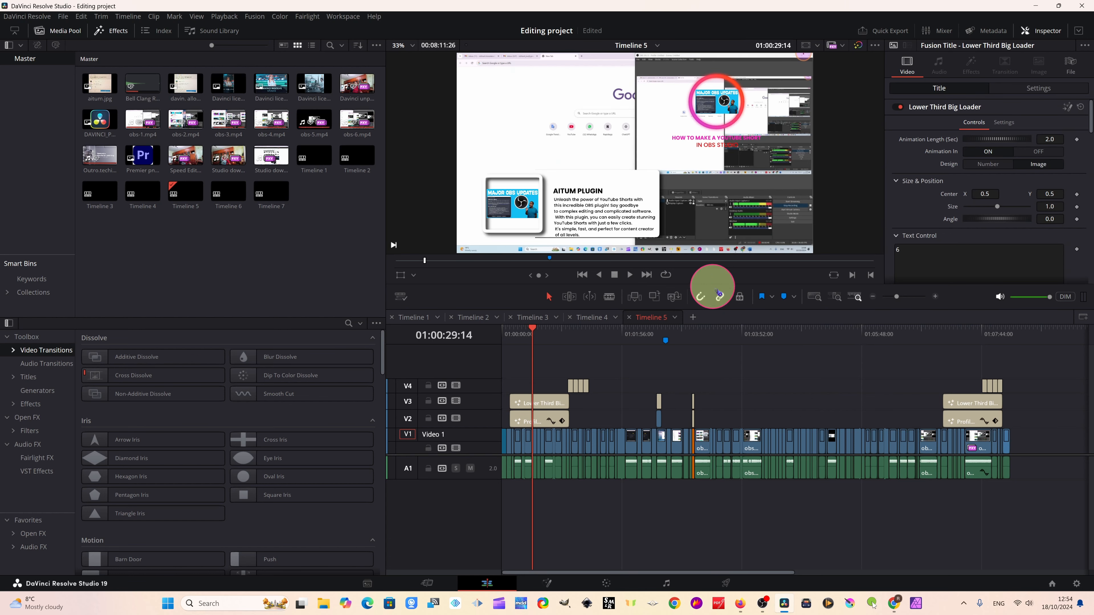
{"action": "left_click_drag", "start_coordinate": [533, 332], "coordinate": [625, 335]}
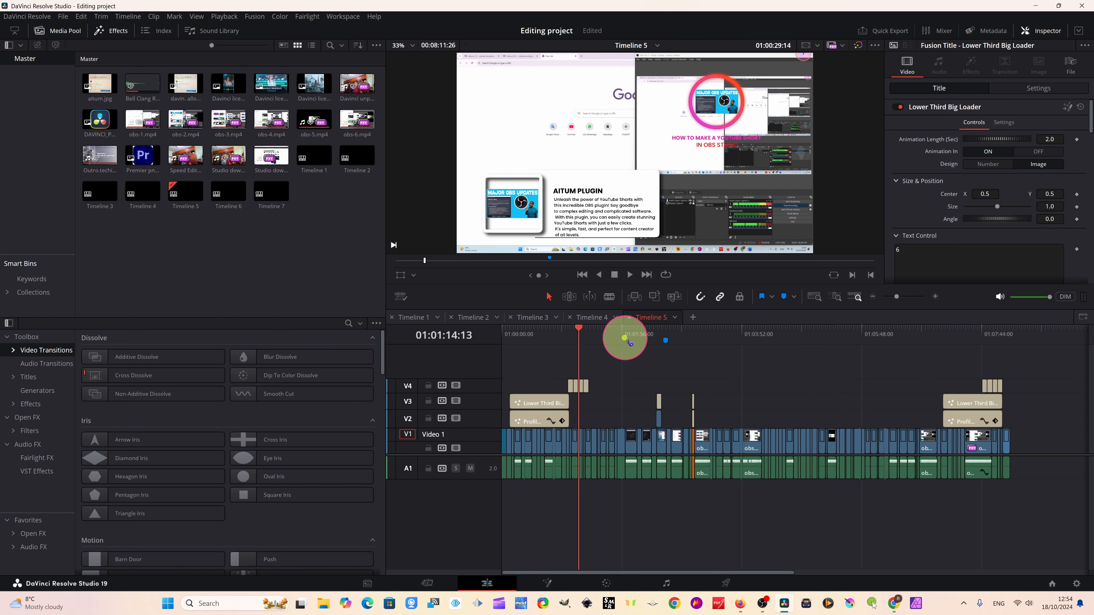
{"action": "left_click", "coordinate": [414, 317]}
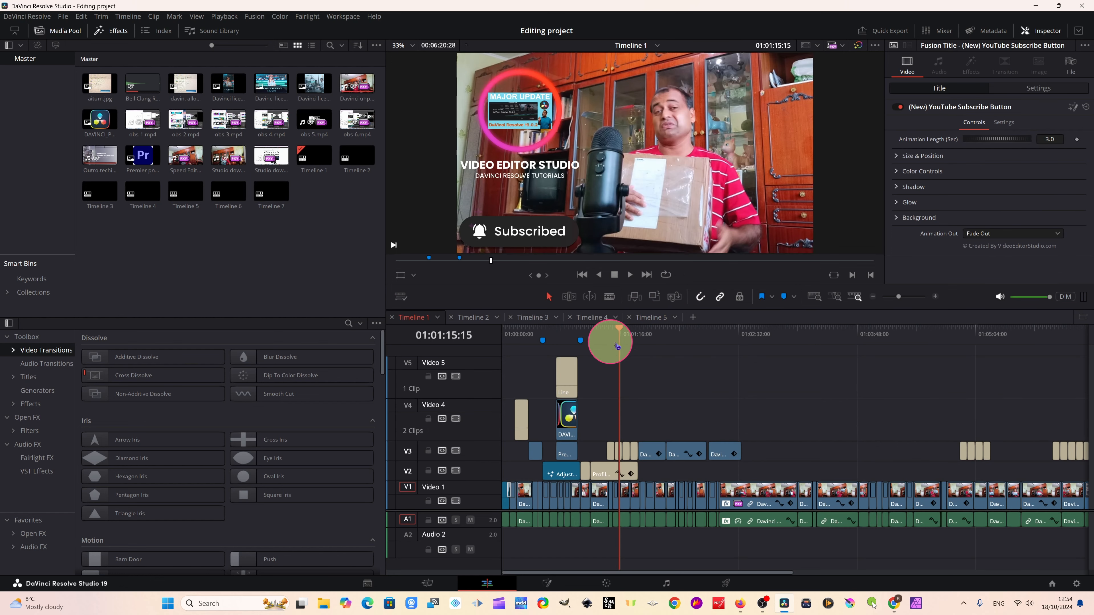
{"action": "left_click_drag", "start_coordinate": [618, 347], "coordinate": [501, 340]}
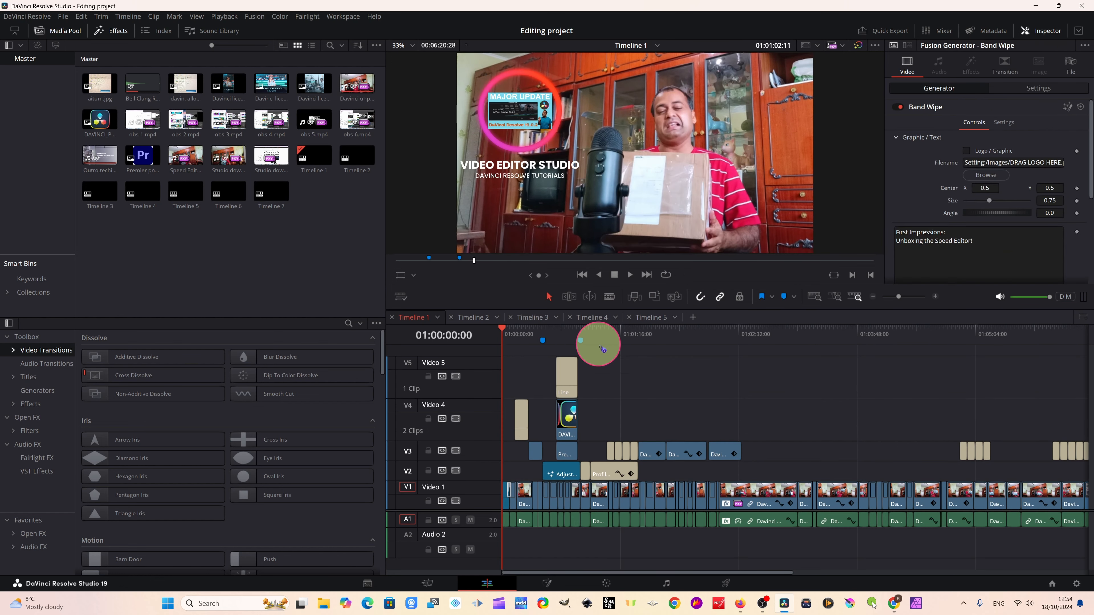
{"action": "left_click", "coordinate": [630, 276]}
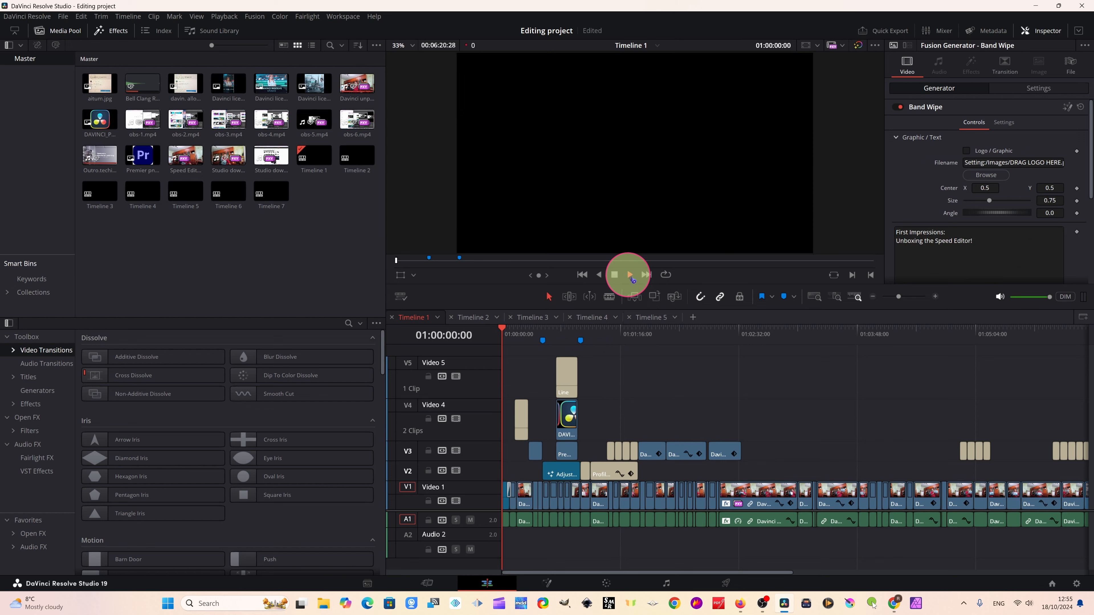
{"action": "left_click", "coordinate": [614, 275]}
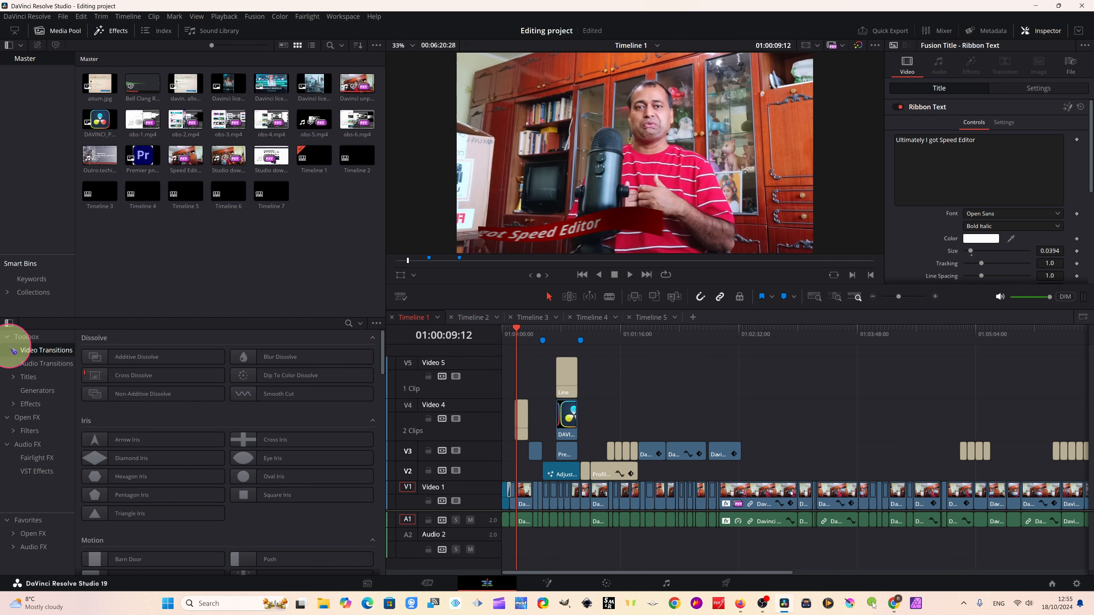
Browse the available video transitions and audio transitions in the effects library.
{"action": "scroll", "coordinate": [267, 388], "scroll_direction": "down", "scroll_amount": 10}
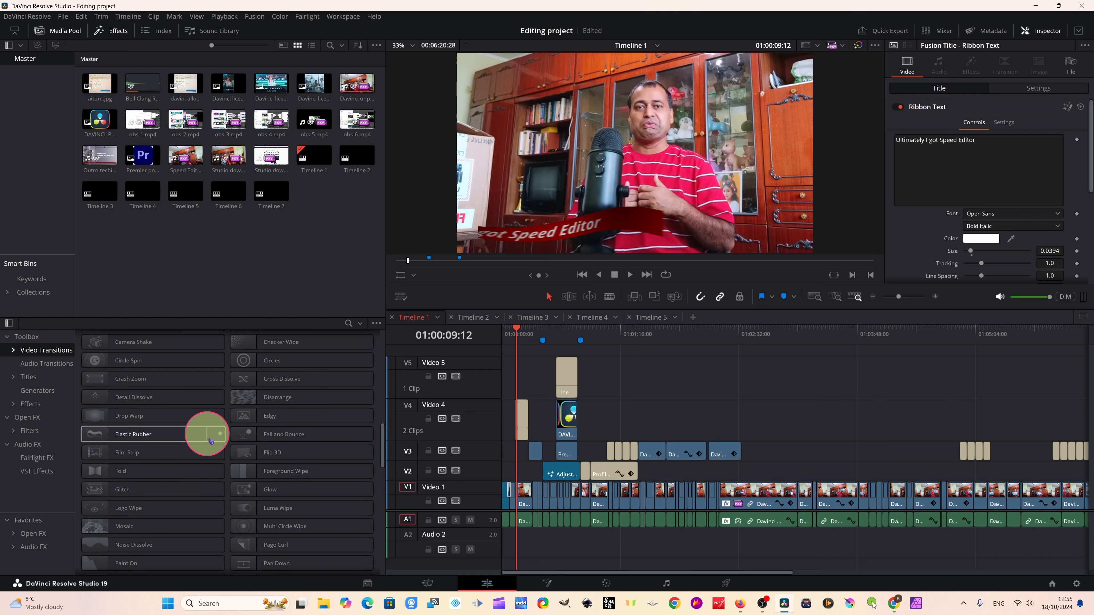
{"action": "scroll", "coordinate": [210, 440], "scroll_direction": "down", "scroll_amount": 10}
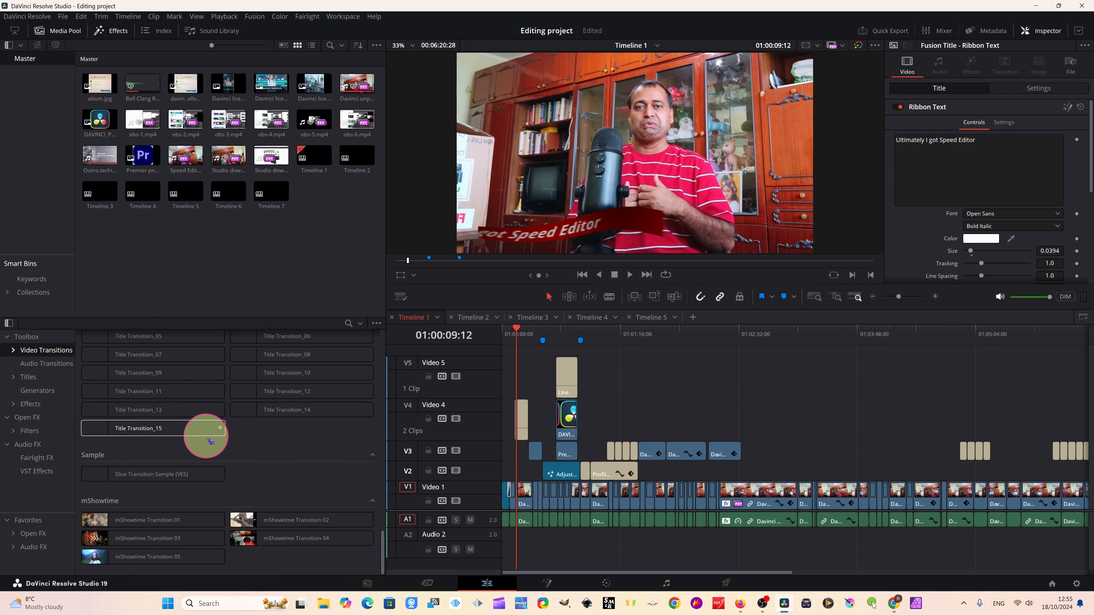
{"action": "scroll", "coordinate": [211, 440], "scroll_direction": "up", "scroll_amount": 8}
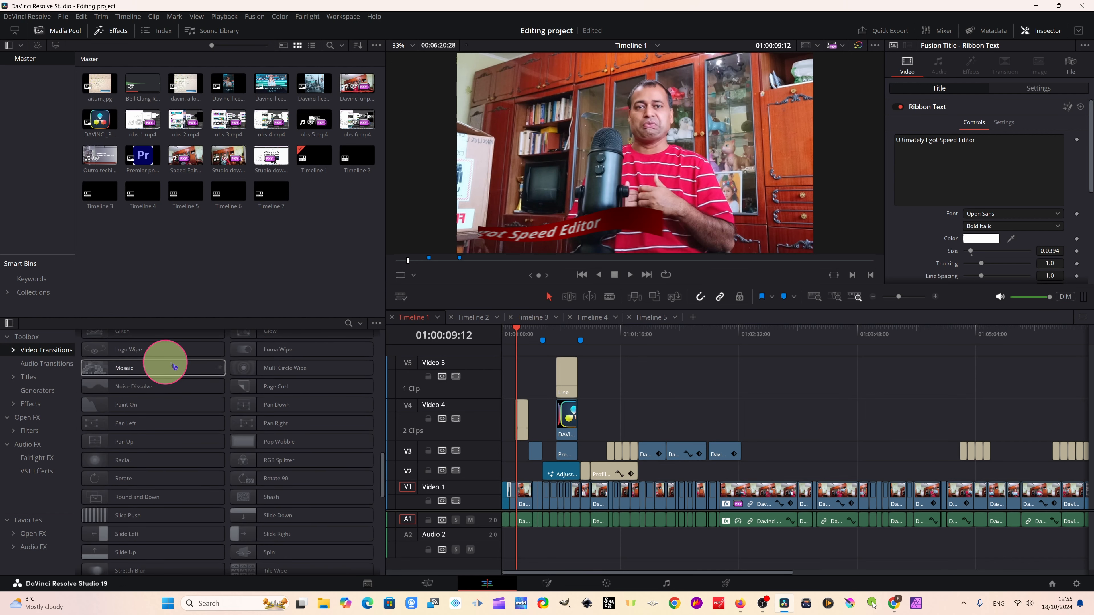
{"action": "left_click", "coordinate": [37, 364]}
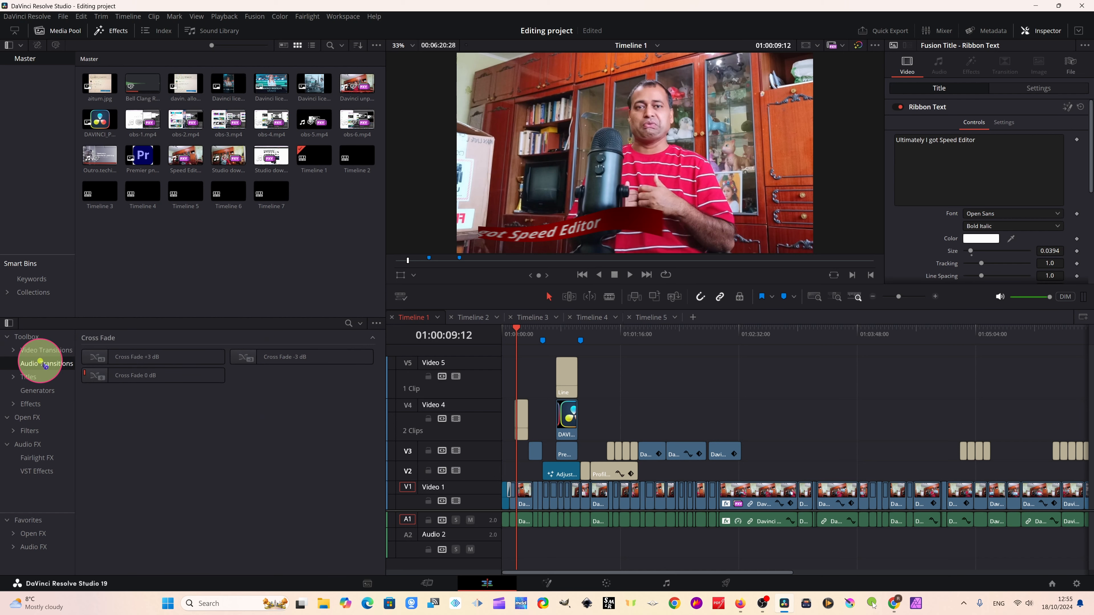
Examine the title templates, from Fusion Titles to the infographics, pointers and sample groups, and display the generators.
{"action": "left_click", "coordinate": [27, 376]}
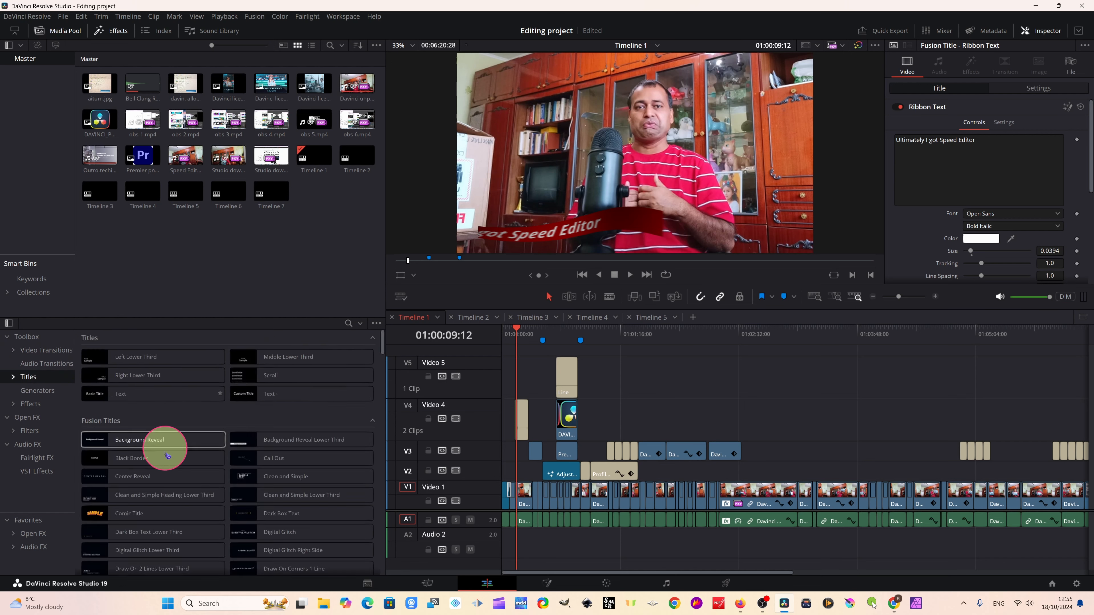
{"action": "scroll", "coordinate": [168, 451], "scroll_direction": "down", "scroll_amount": 5}
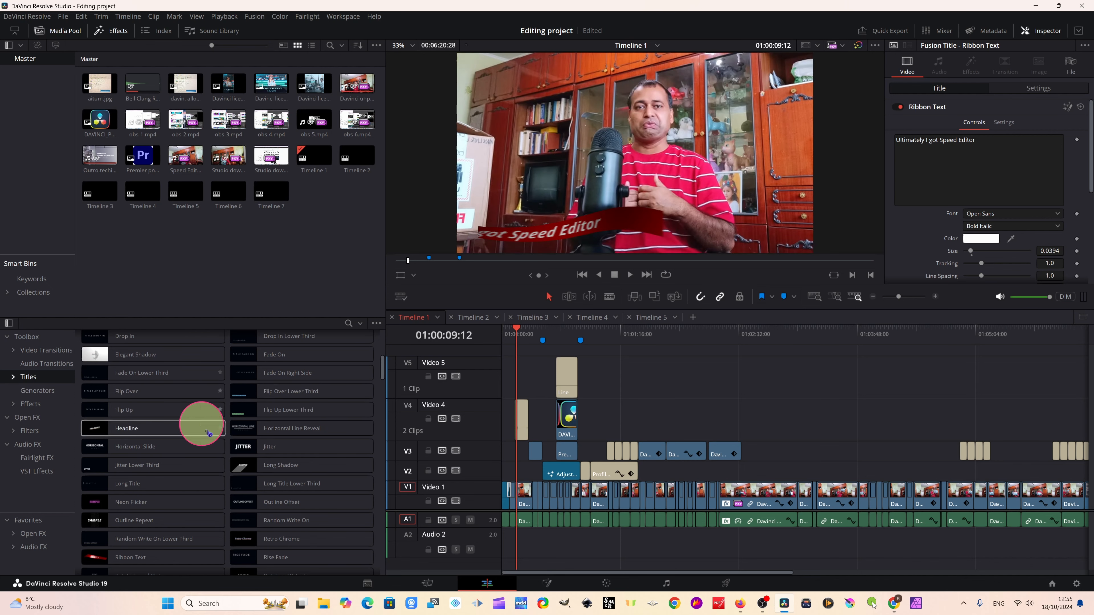
{"action": "scroll", "coordinate": [200, 421], "scroll_direction": "down", "scroll_amount": 2}
{"action": "scroll", "coordinate": [156, 435], "scroll_direction": "down", "scroll_amount": 8}
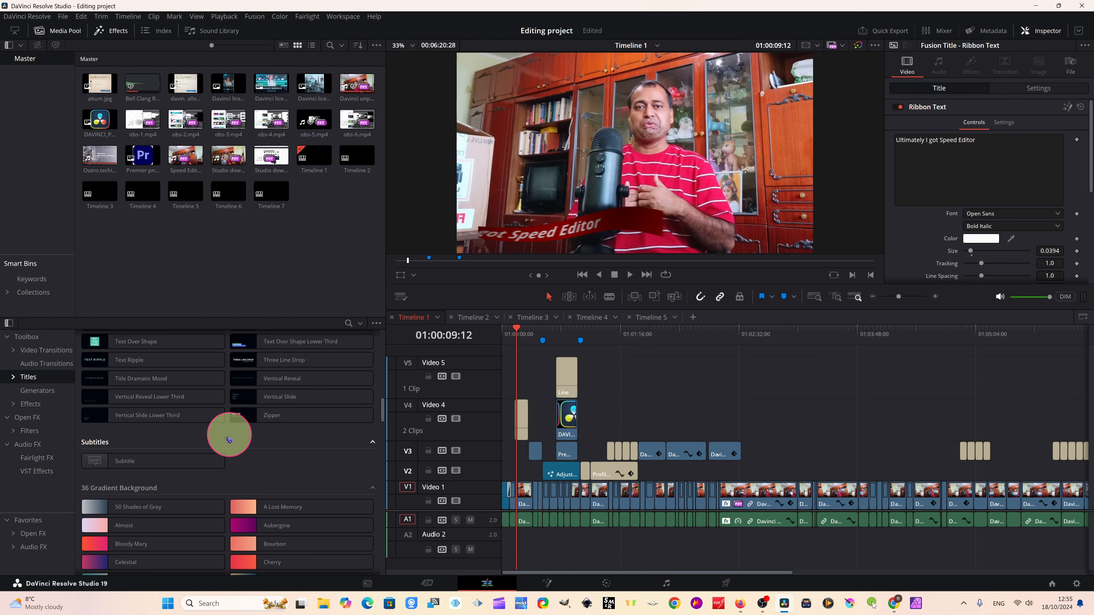
{"action": "scroll", "coordinate": [134, 421], "scroll_direction": "up", "scroll_amount": 8}
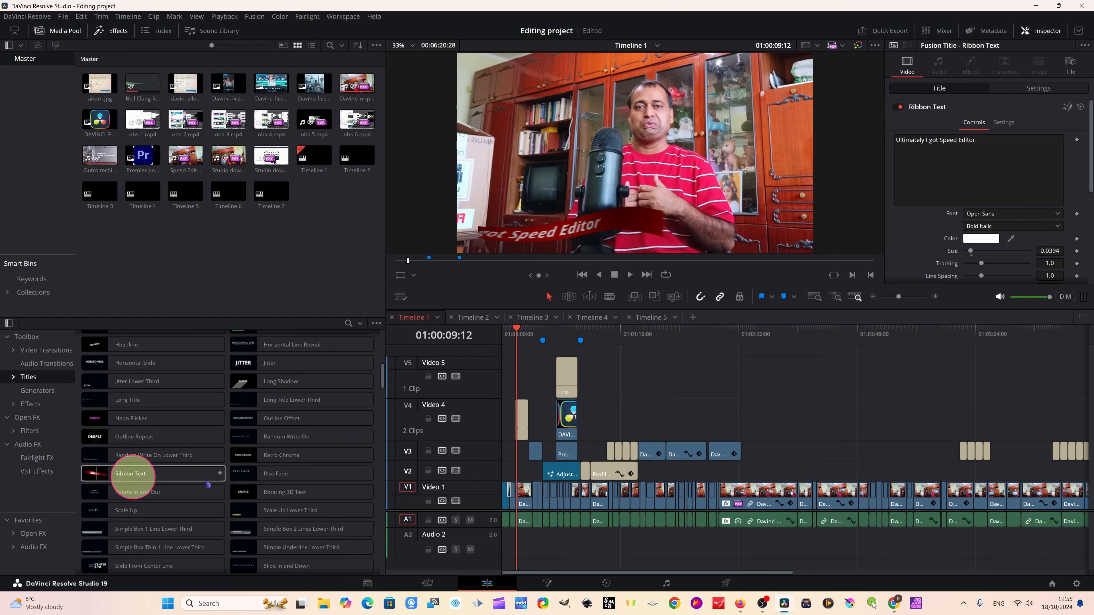
{"action": "scroll", "coordinate": [208, 484], "scroll_direction": "down", "scroll_amount": 3}
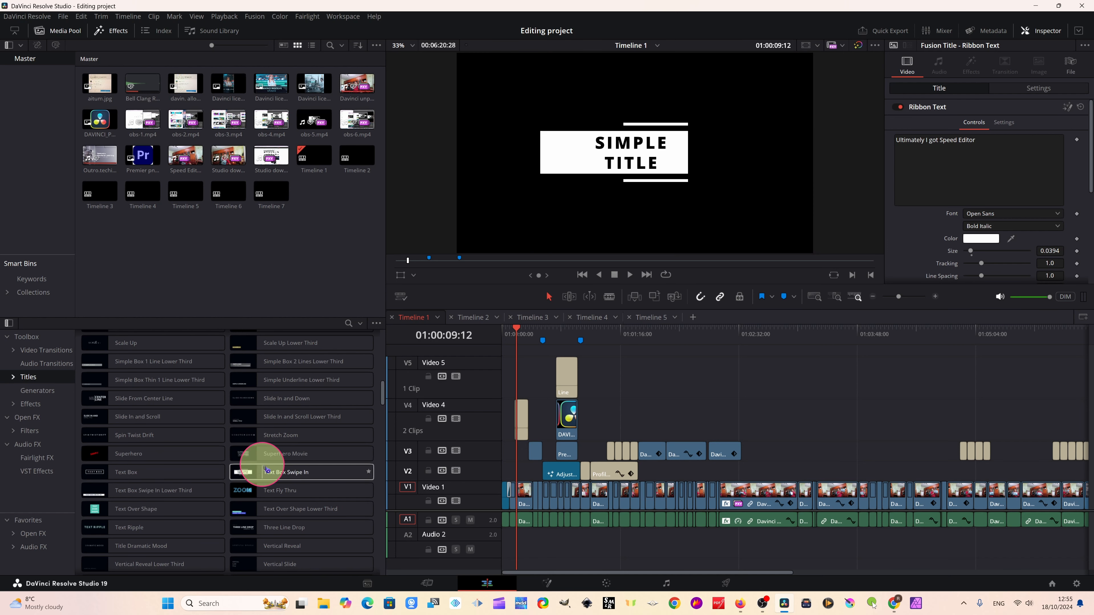
{"action": "scroll", "coordinate": [257, 511], "scroll_direction": "down", "scroll_amount": 2}
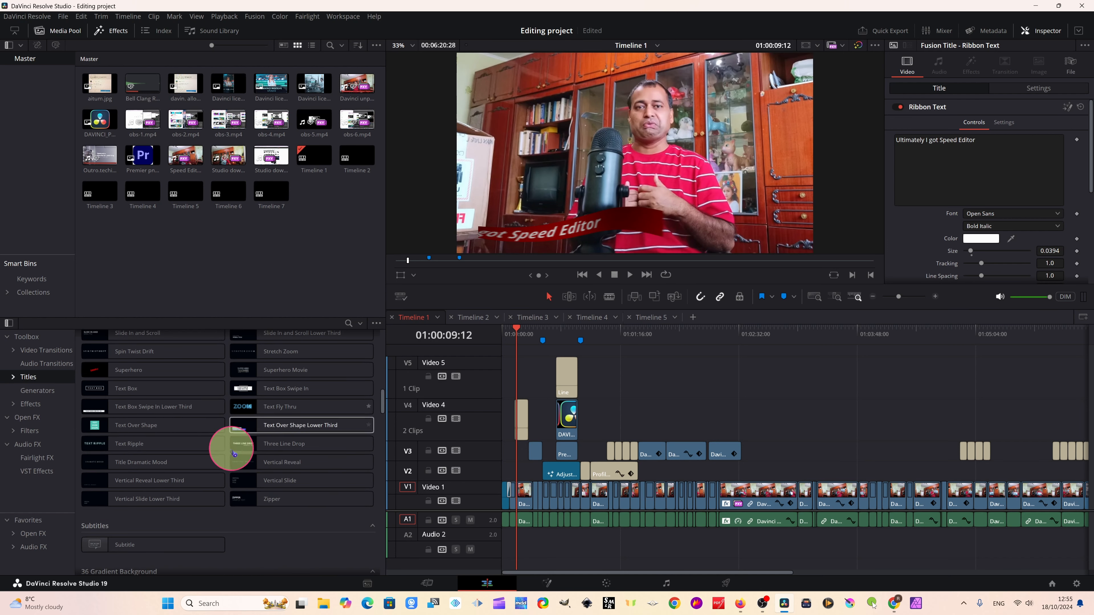
{"action": "scroll", "coordinate": [232, 447], "scroll_direction": "down", "scroll_amount": 10}
{"action": "scroll", "coordinate": [144, 463], "scroll_direction": "down", "scroll_amount": 10}
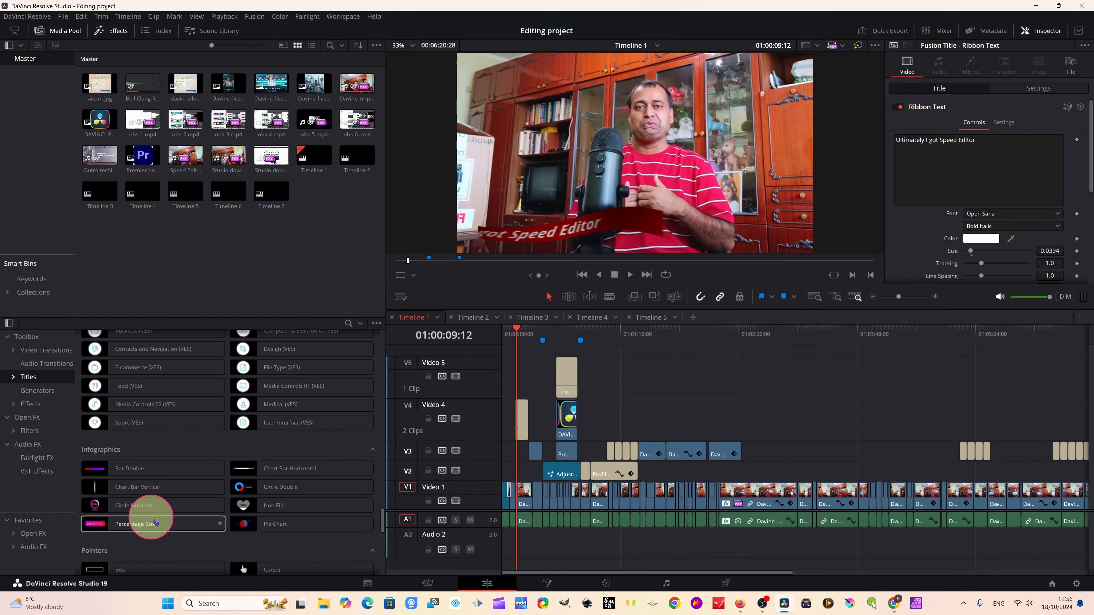
{"action": "scroll", "coordinate": [147, 518], "scroll_direction": "down", "scroll_amount": 8}
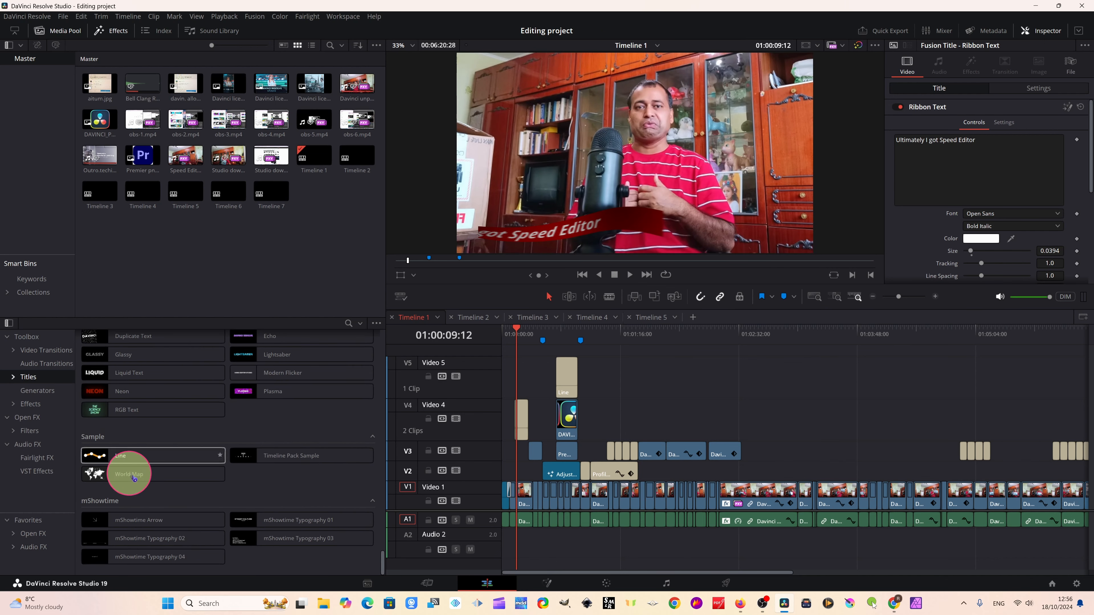
{"action": "scroll", "coordinate": [163, 466], "scroll_direction": "up", "scroll_amount": 20}
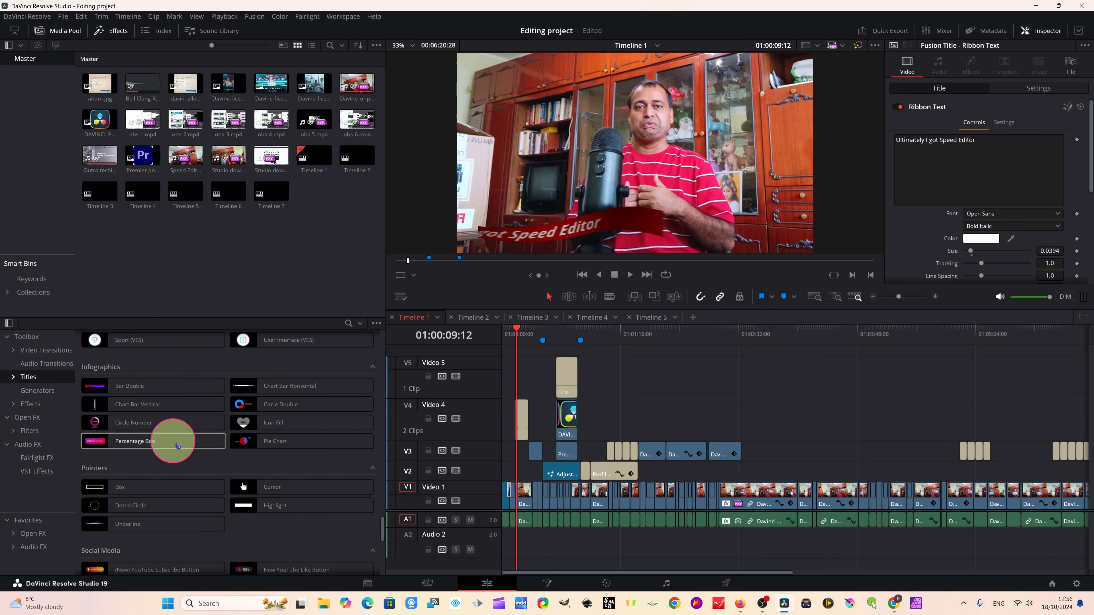
{"action": "scroll", "coordinate": [168, 448], "scroll_direction": "up", "scroll_amount": 10}
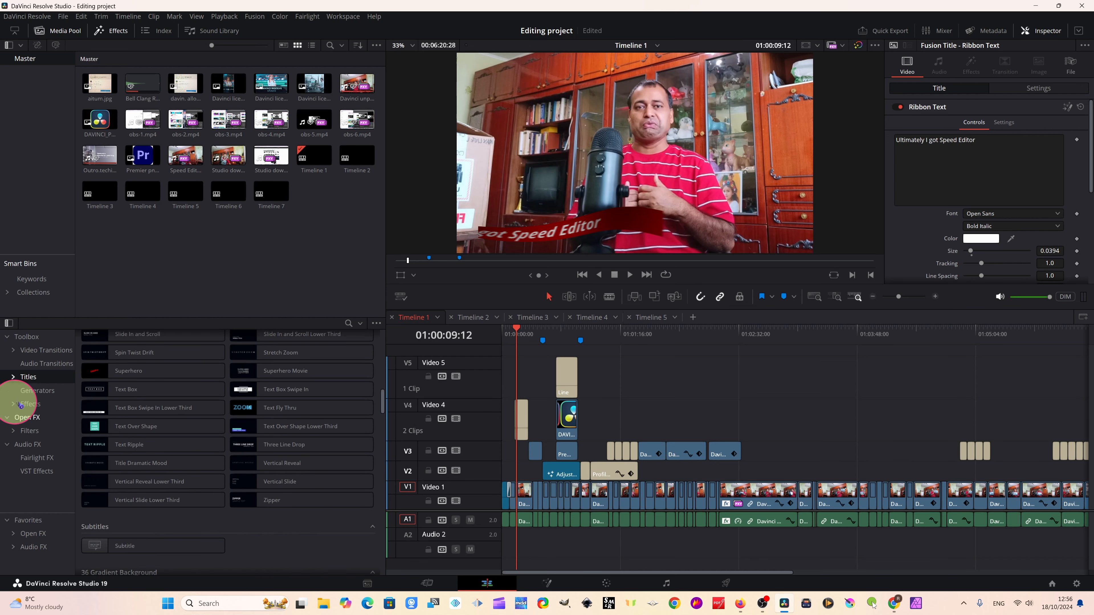
{"action": "left_click", "coordinate": [30, 390]}
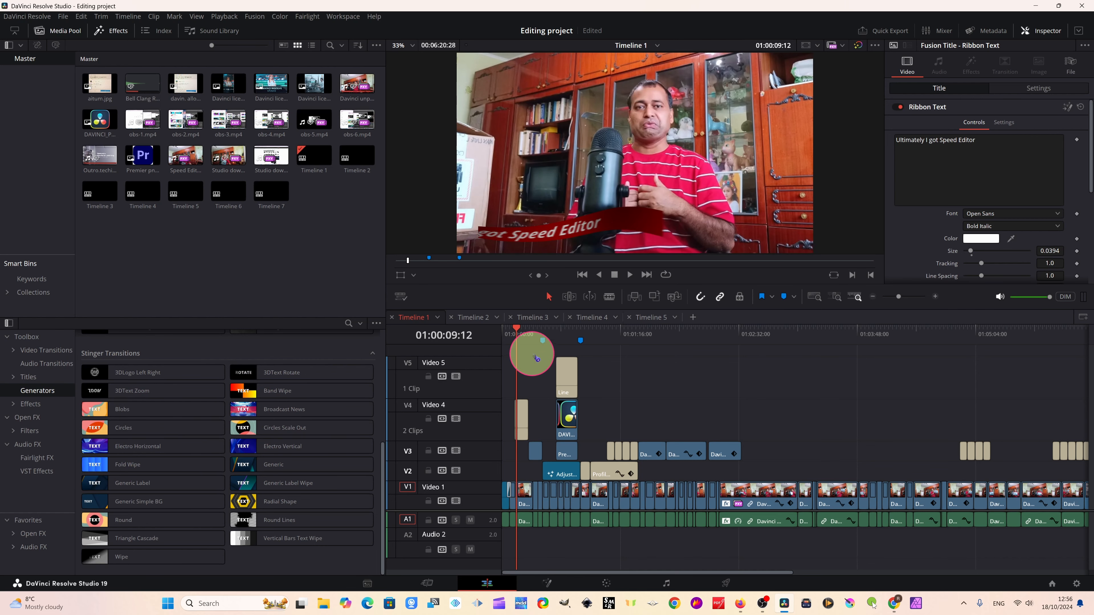
Play the opening of Timeline 1 up to about 01:00:25:17 and move the first timeline marker slightly further along the ruler.
{"action": "left_click", "coordinate": [504, 333]}
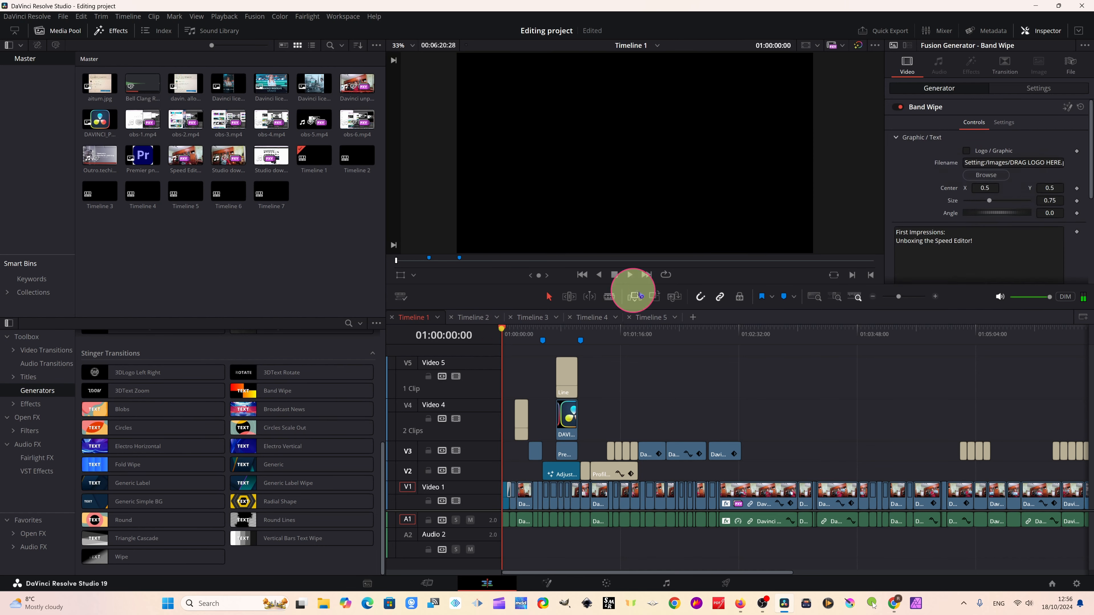
{"action": "left_click", "coordinate": [630, 274]}
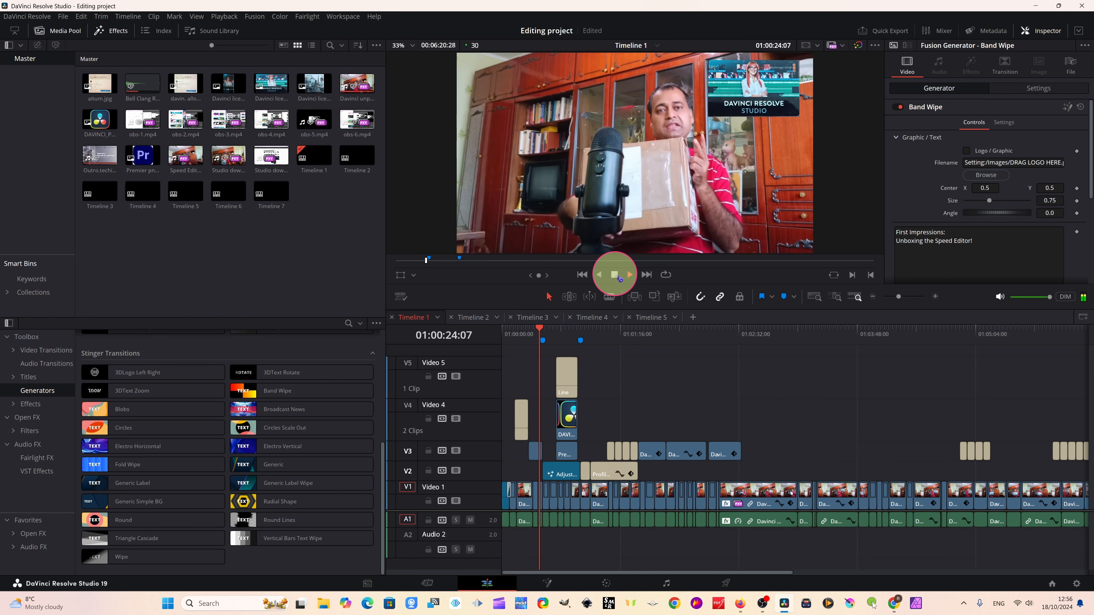
{"action": "left_click", "coordinate": [614, 275]}
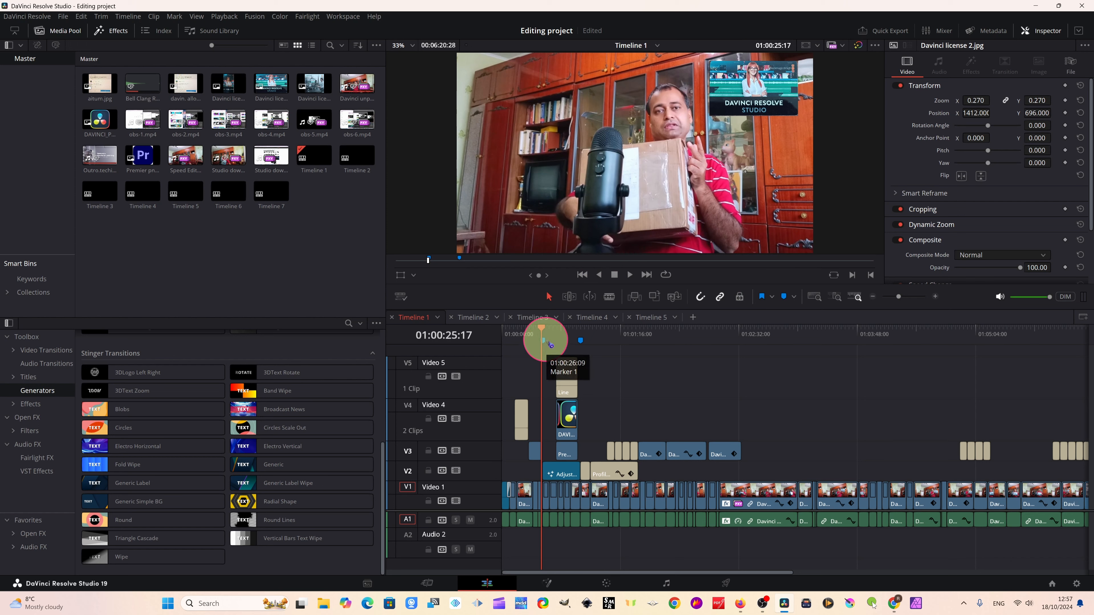
{"action": "mouse_move", "coordinate": [543, 341]}
{"action": "left_mouse_down"}
{"action": "mouse_move", "coordinate": [520, 340]}
{"action": "mouse_move", "coordinate": [551, 346]}
{"action": "left_mouse_up"}
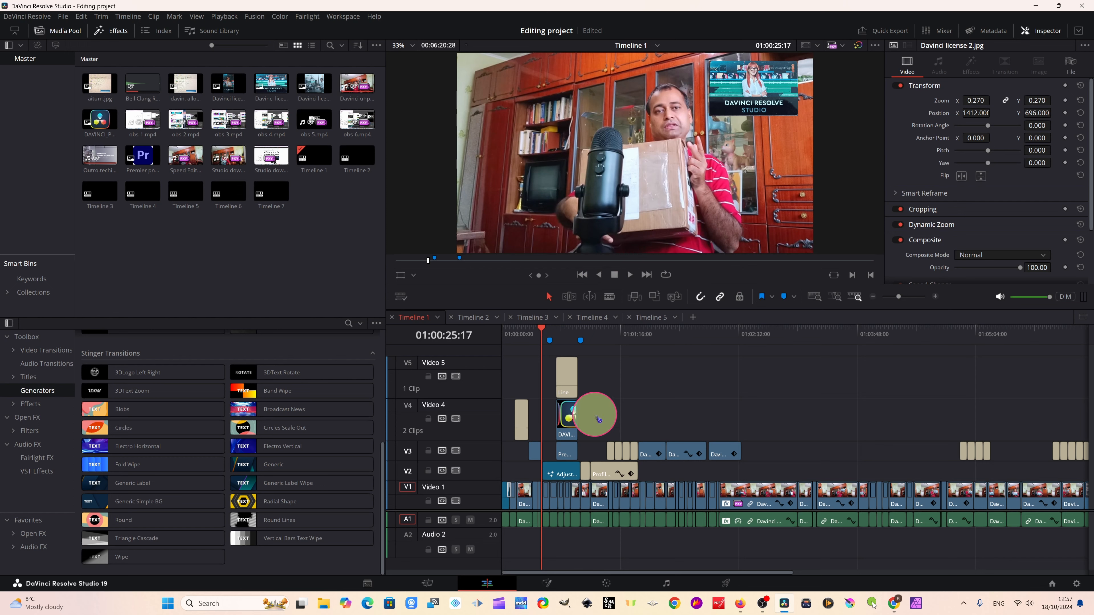
Open the audio transcription of Timeline 1 from the media pool.
{"action": "left_click", "coordinate": [218, 151]}
{"action": "left_click", "coordinate": [313, 153]}
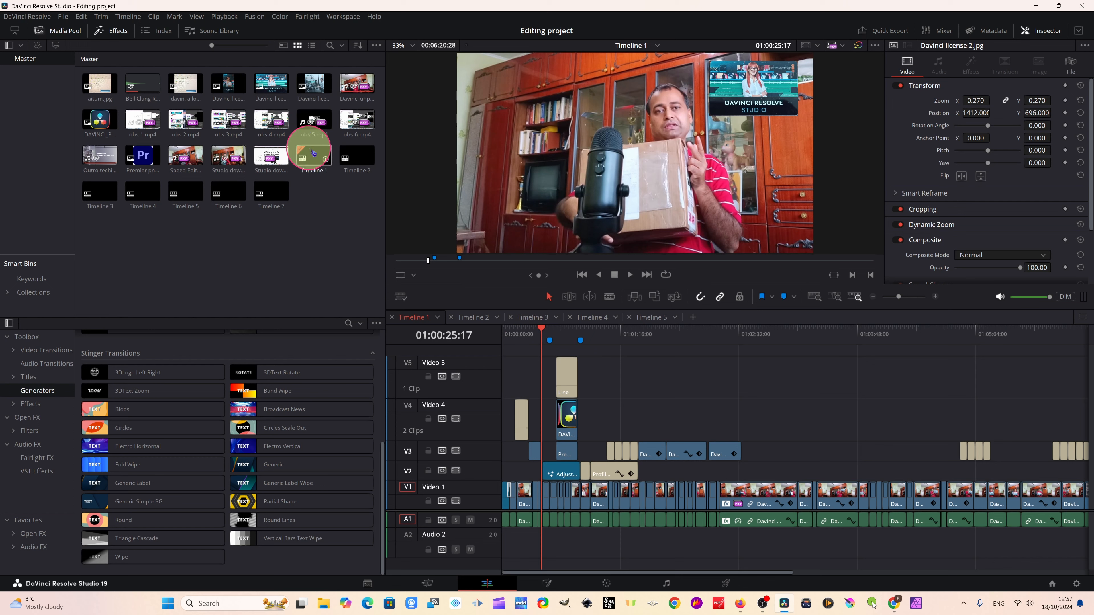
{"action": "right_click", "coordinate": [315, 155]}
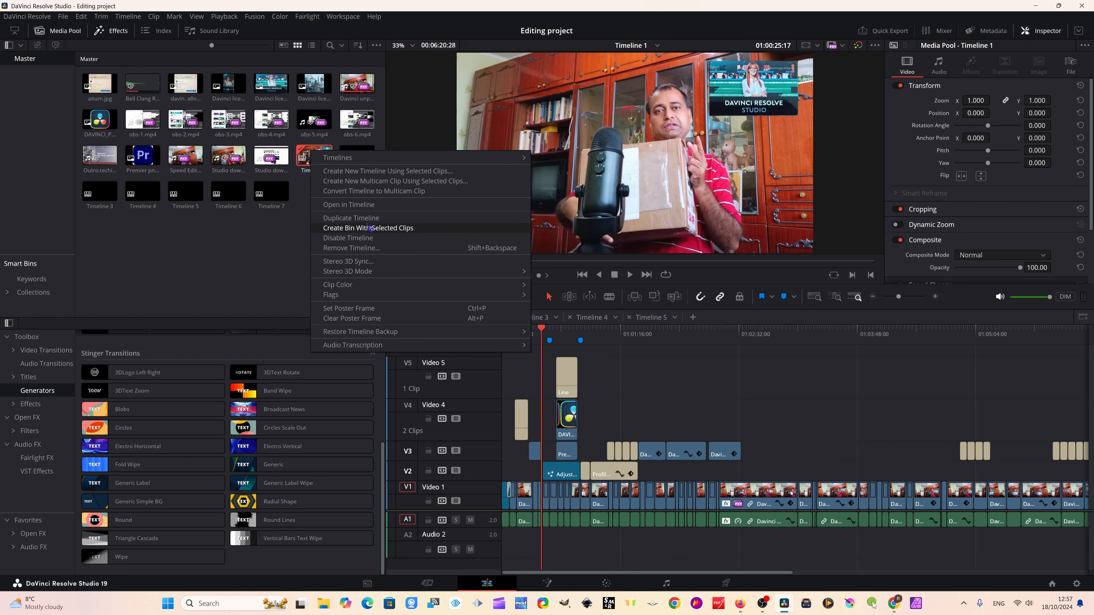
{"action": "left_click", "coordinate": [374, 347]}
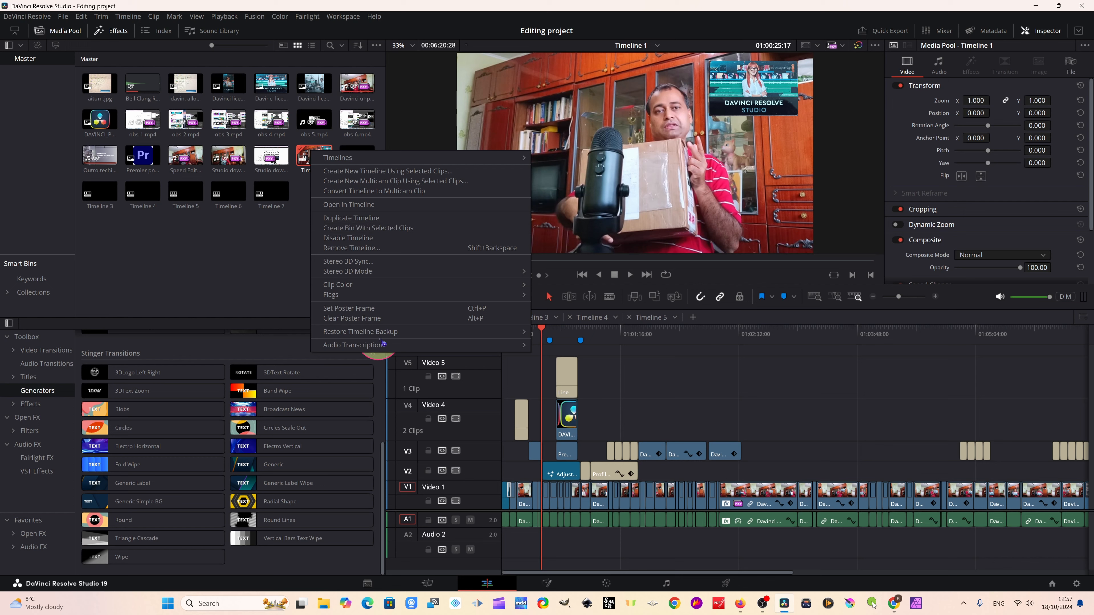
{"action": "left_click", "coordinate": [552, 346]}
{"action": "left_click", "coordinate": [576, 346]}
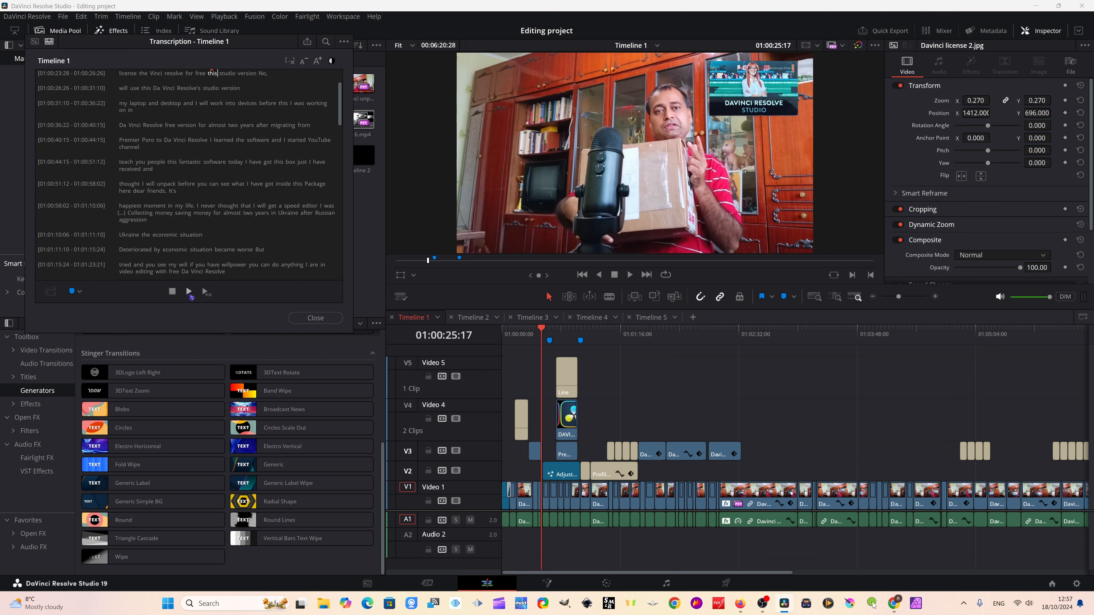
Play the timeline from within the transcription for a few seconds, stop, and place the text cursor at the word "before".
{"action": "left_click", "coordinate": [189, 292]}
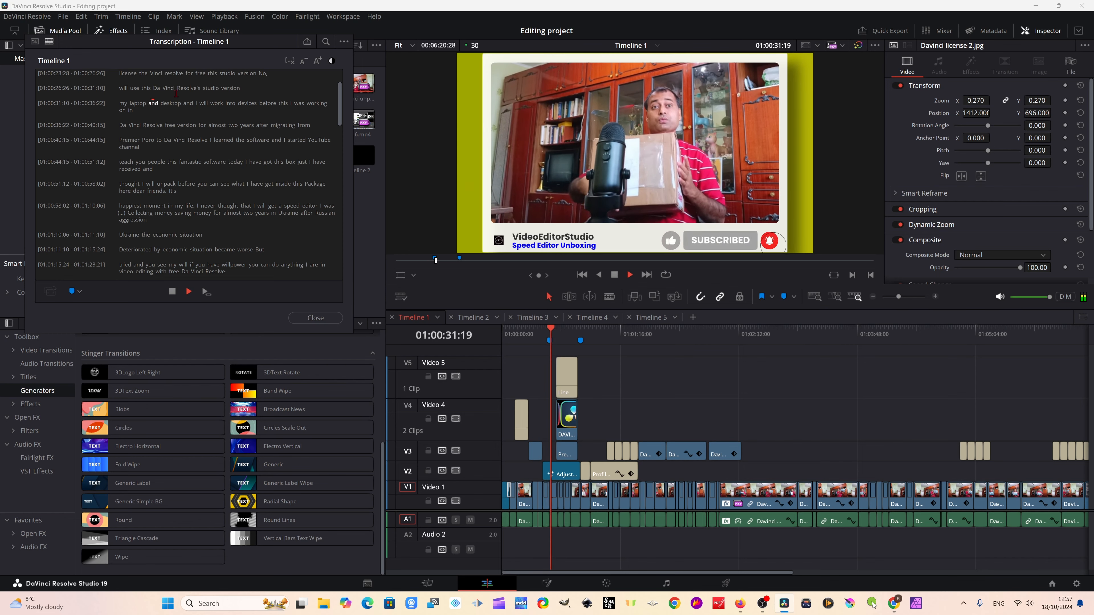
{"action": "left_click", "coordinate": [173, 293]}
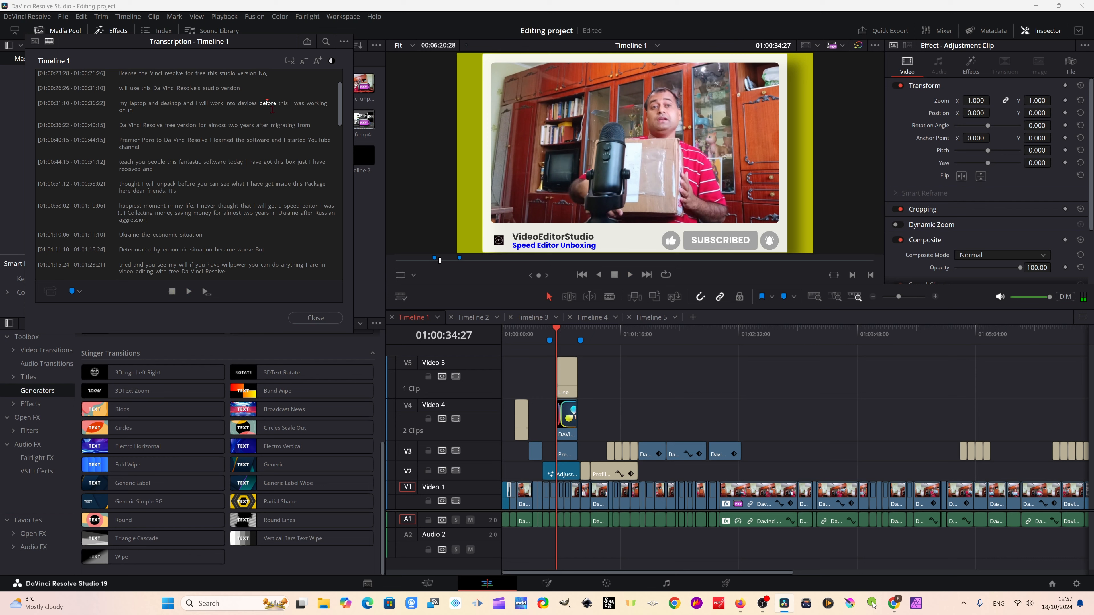
{"action": "left_click", "coordinate": [264, 103]}
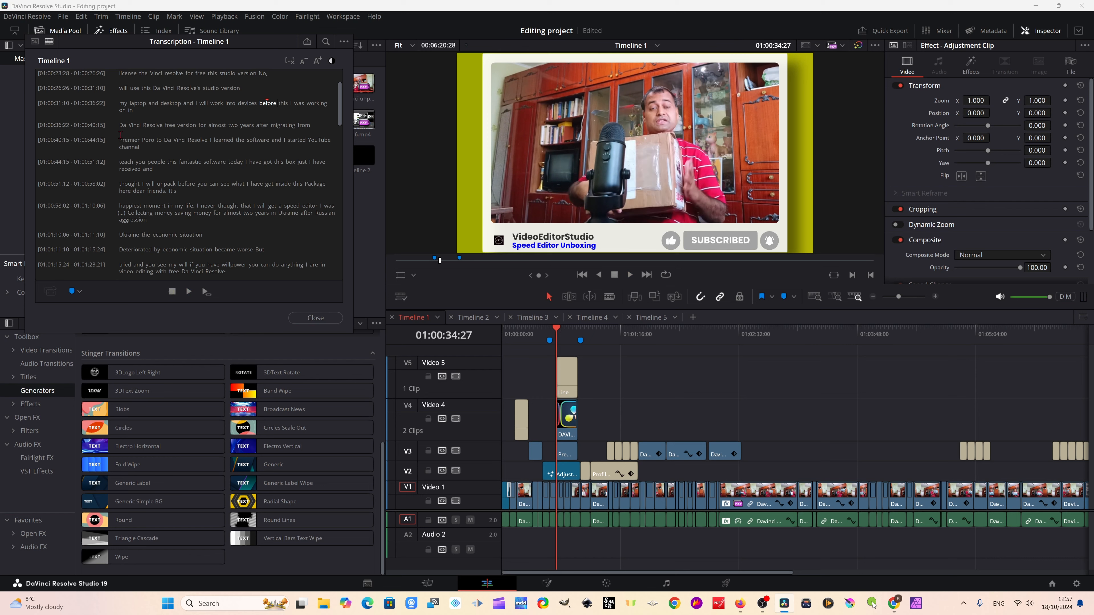
Select the transcript passage from "from" to "thought I will" and play the matching section of the timeline from its start.
{"action": "left_click_drag", "start_coordinate": [118, 137], "coordinate": [162, 230]}
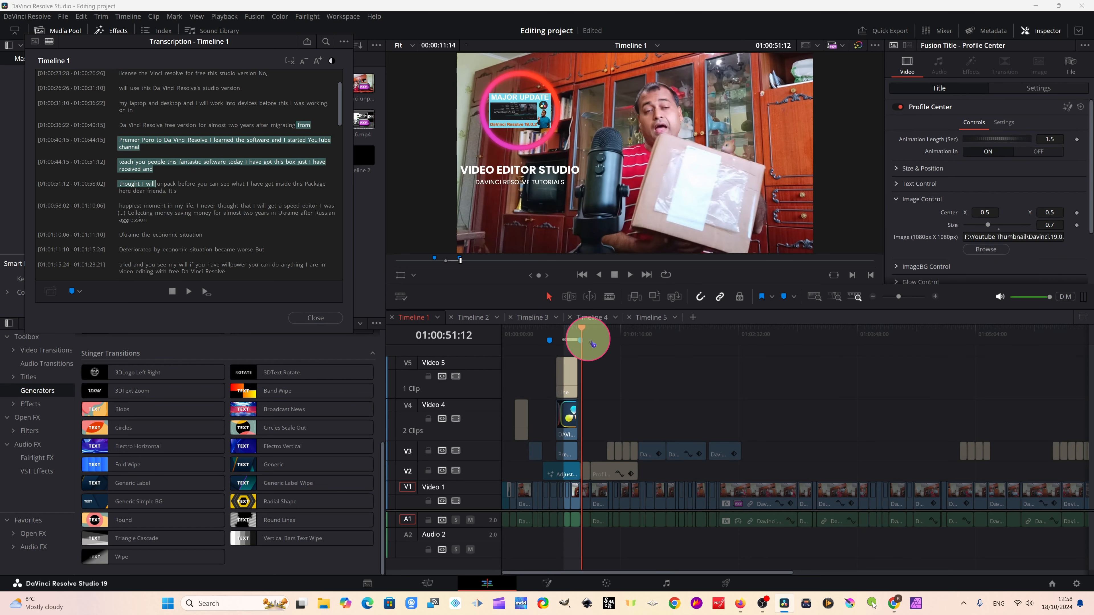
{"action": "left_click_drag", "start_coordinate": [582, 332], "coordinate": [566, 330]}
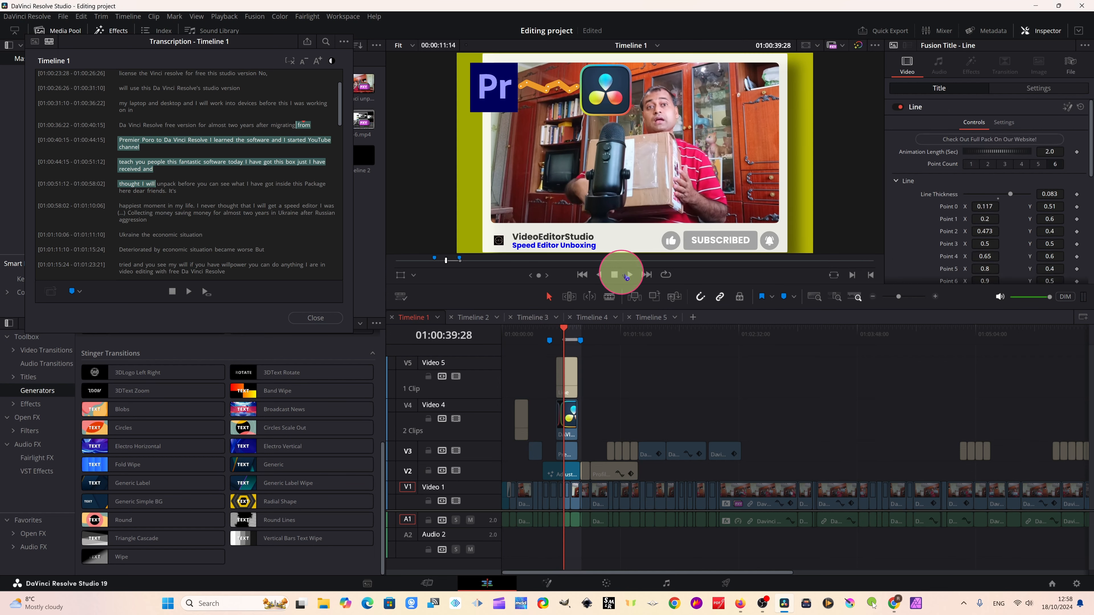
{"action": "left_click", "coordinate": [629, 275]}
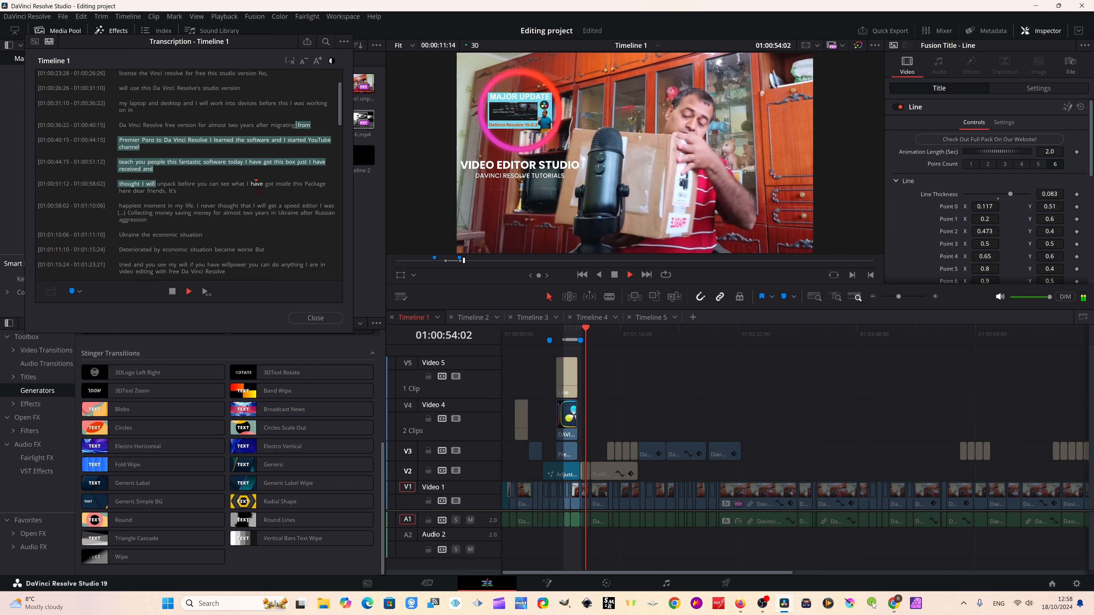
{"action": "left_click", "coordinate": [614, 274]}
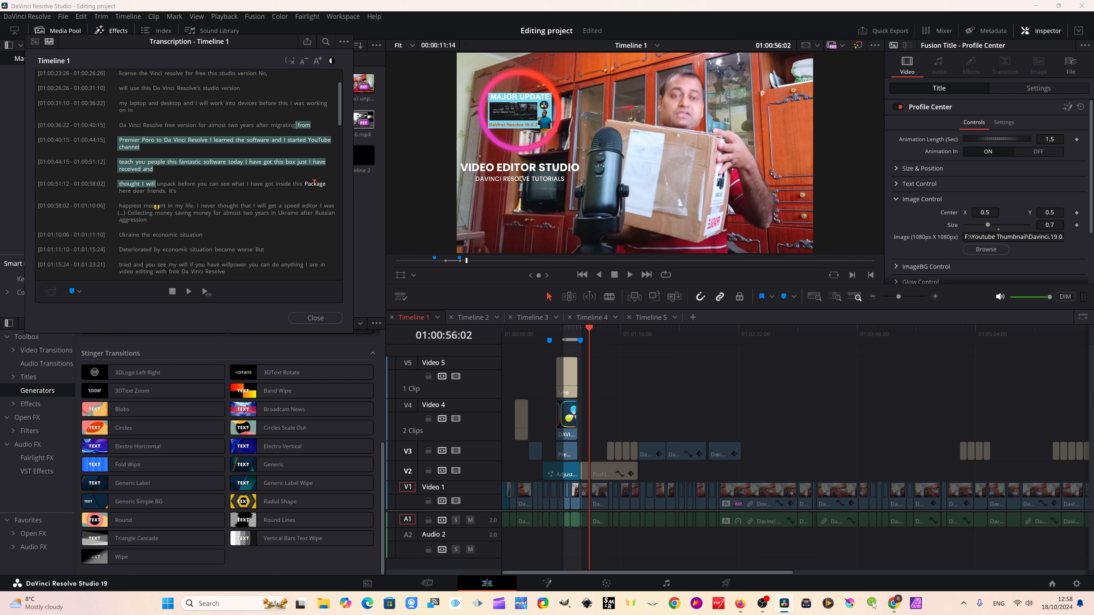
Add a duration marker over the transcript passage from "inside the" to "see I have this", and close the transcription with the selection cleared.
{"action": "scroll", "coordinate": [156, 207], "scroll_direction": "down", "scroll_amount": 3}
{"action": "left_click", "coordinate": [124, 227]}
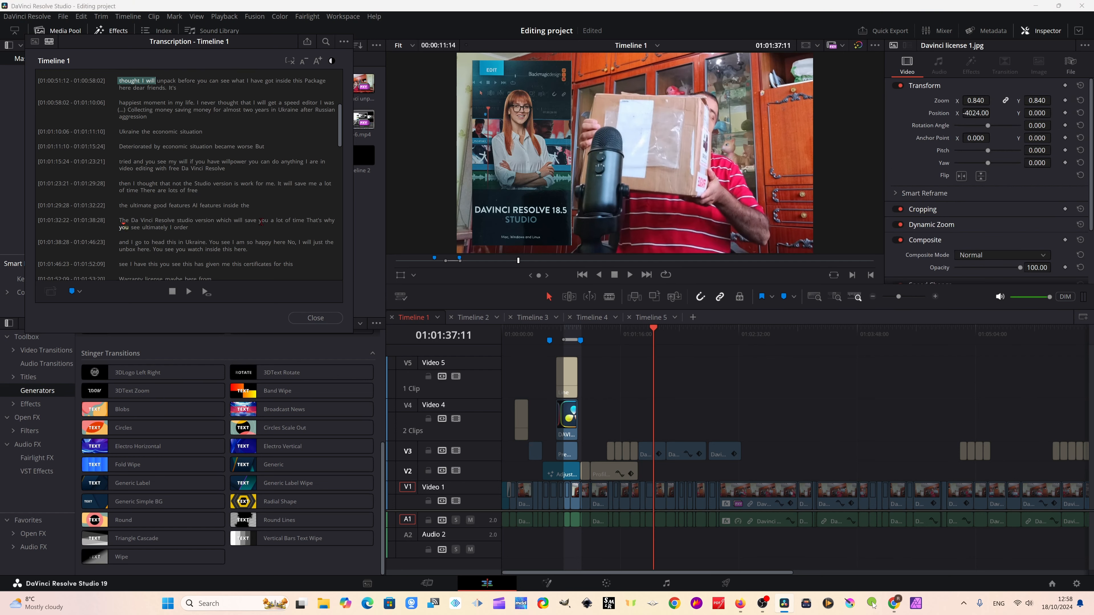
{"action": "left_click_drag", "start_coordinate": [122, 222], "coordinate": [264, 248]}
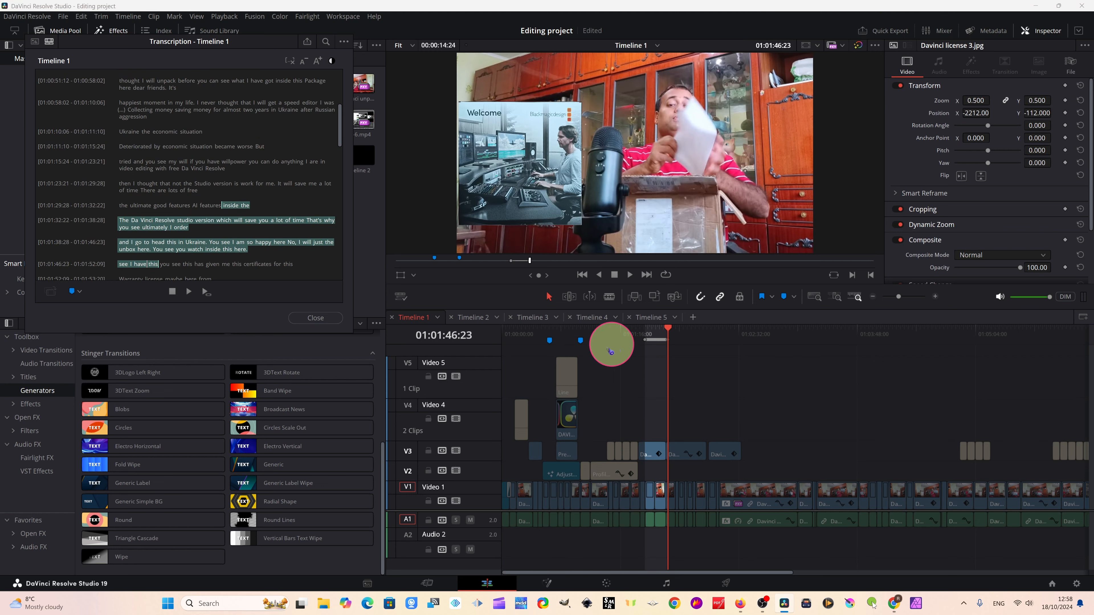
{"action": "left_click_drag", "start_coordinate": [671, 336], "coordinate": [645, 327]}
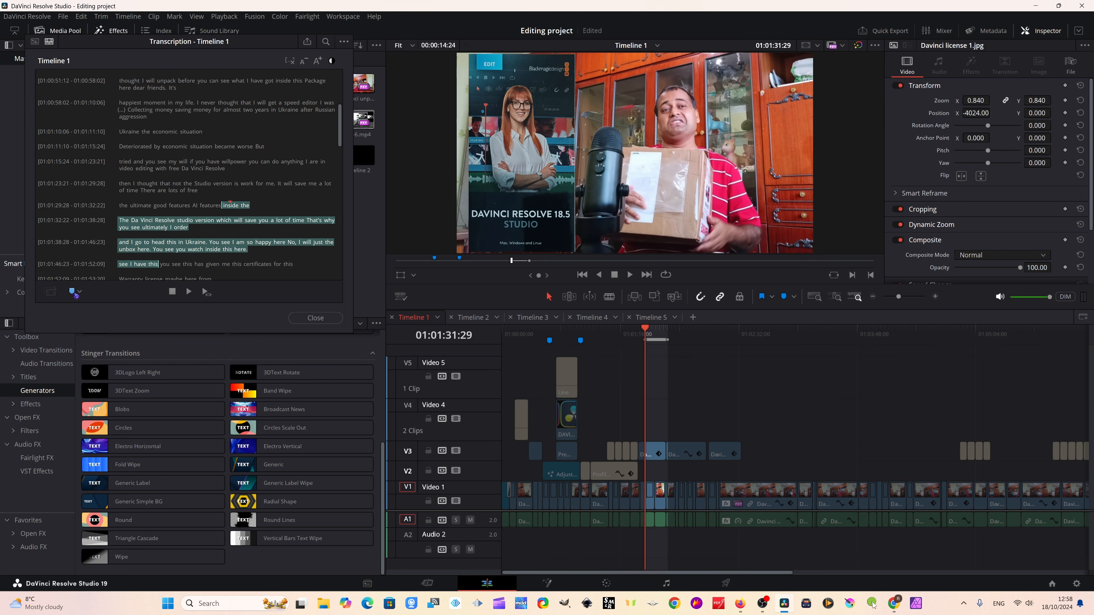
{"action": "left_click", "coordinate": [73, 292]}
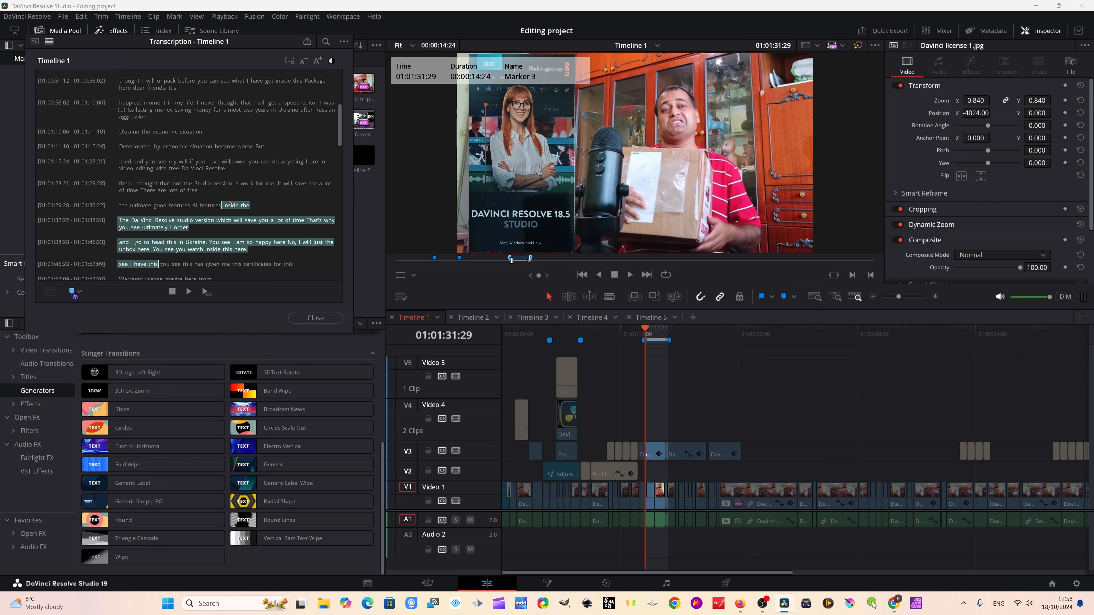
{"action": "left_click", "coordinate": [664, 345]}
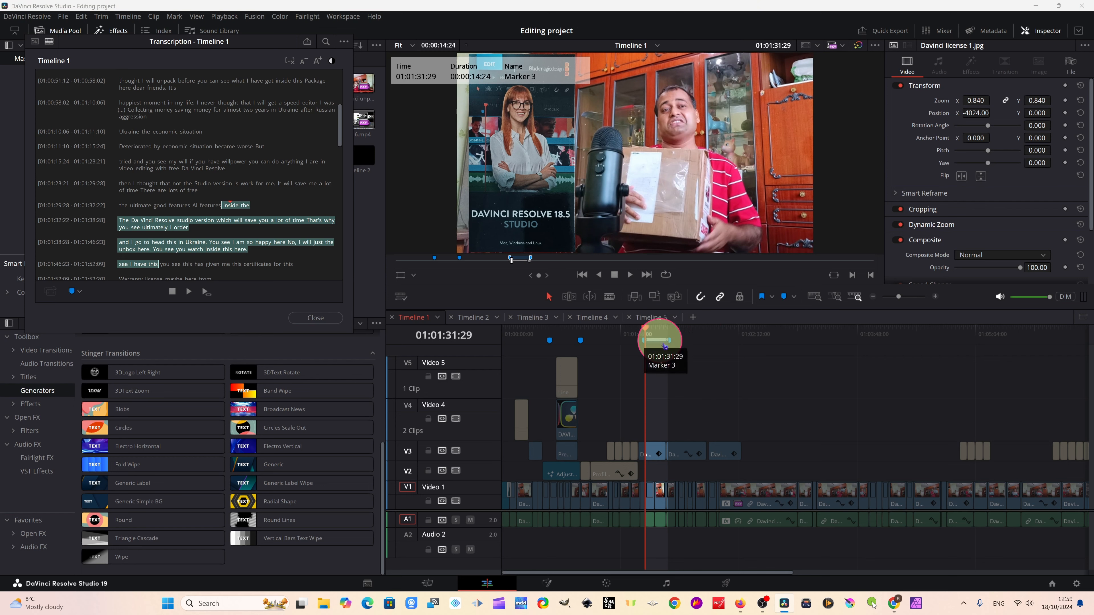
{"action": "left_click", "coordinate": [308, 318]}
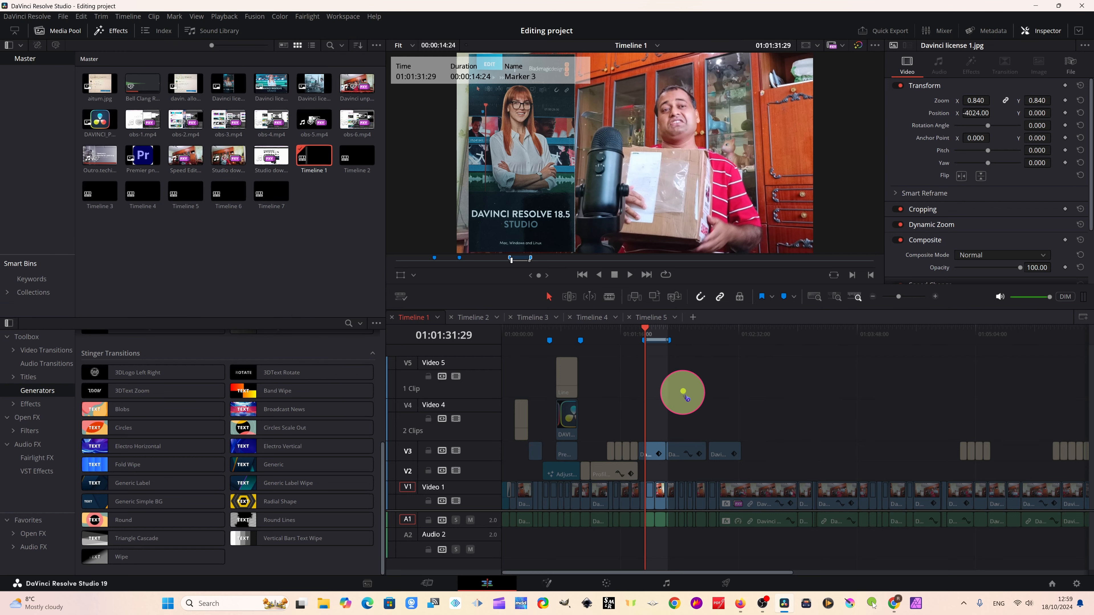
{"action": "left_click", "coordinate": [686, 398]}
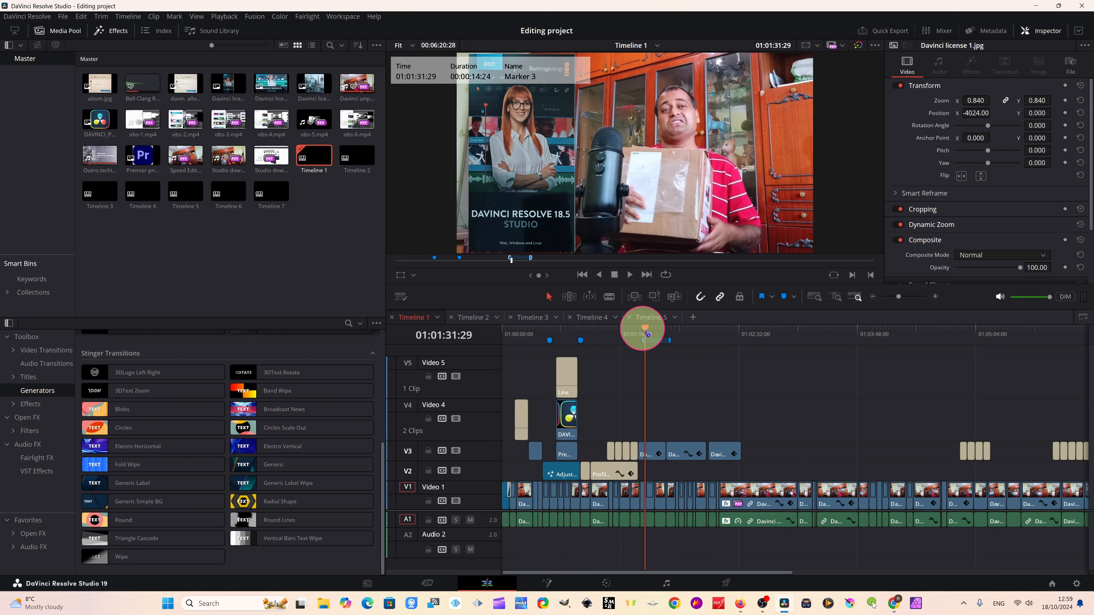
Play Timeline 1 through the newly marked section and scrub onward to about 01:02:55:10.
{"action": "left_click", "coordinate": [638, 330]}
{"action": "left_click", "coordinate": [629, 275]}
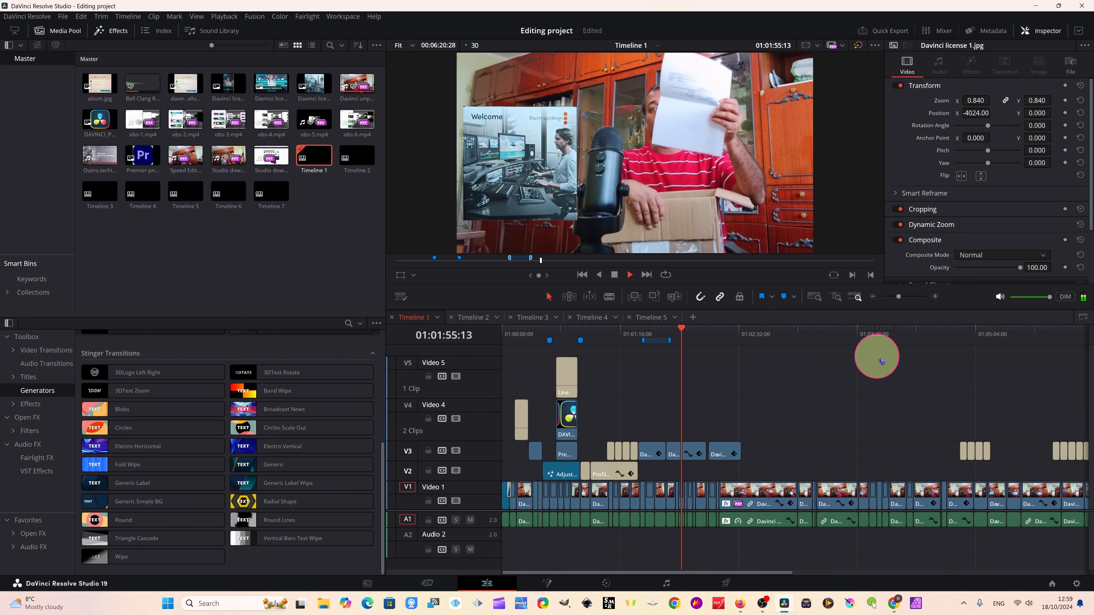
{"action": "left_click", "coordinate": [613, 275]}
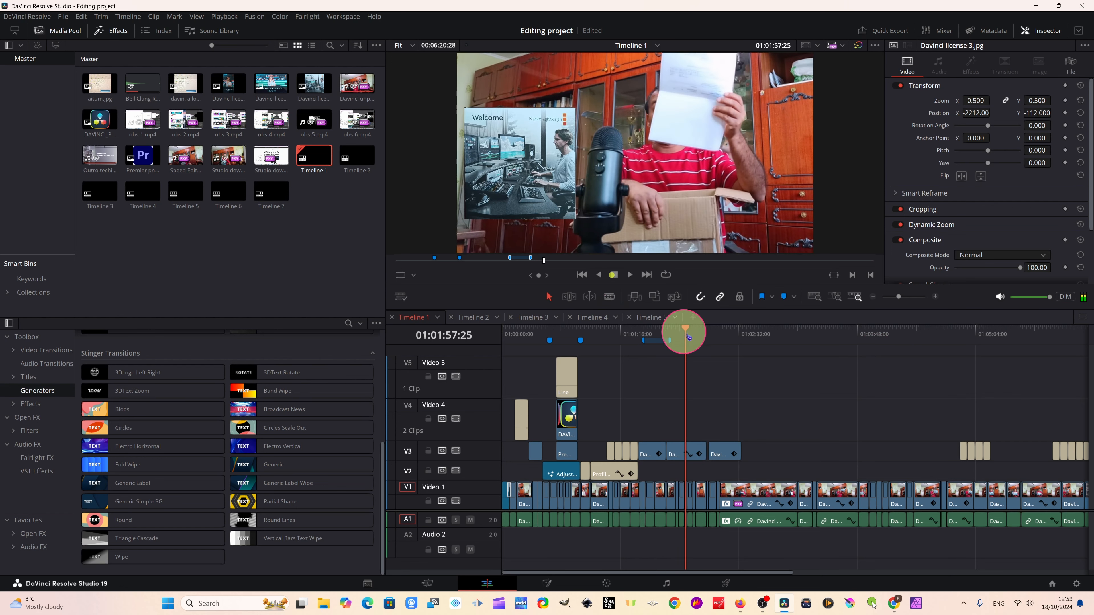
{"action": "left_click_drag", "start_coordinate": [688, 333], "coordinate": [764, 351]}
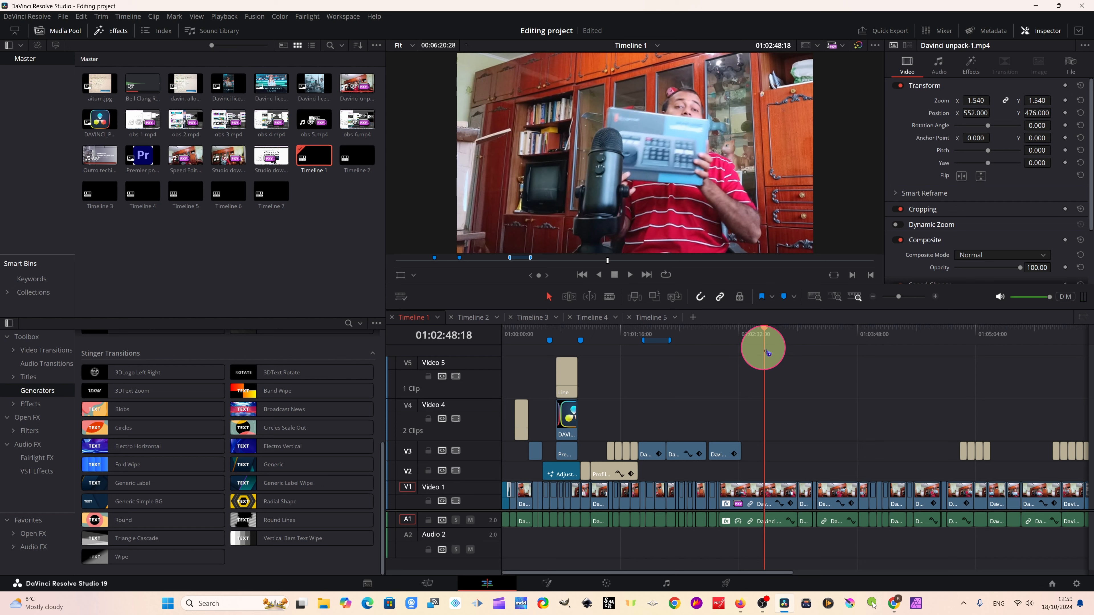
{"action": "mouse_move", "coordinate": [766, 335]}
{"action": "left_mouse_down"}
{"action": "mouse_move", "coordinate": [793, 345]}
{"action": "mouse_move", "coordinate": [775, 354]}
{"action": "left_mouse_up"}
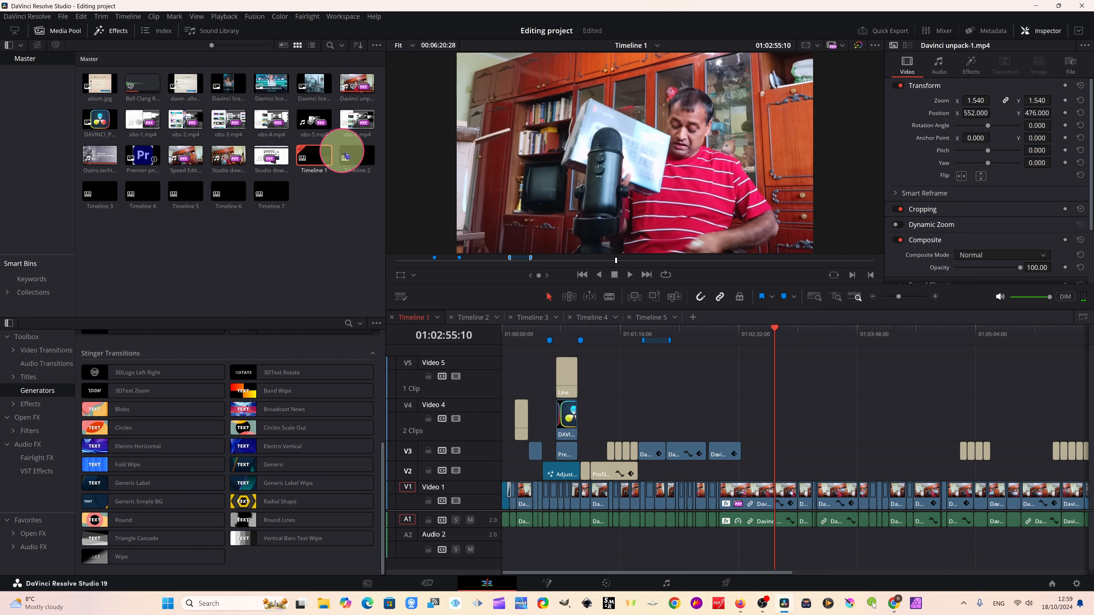
Reopen the transcription of Timeline 1, check that its text follows the playhead while scrubbing to about 01:03:13:17, and close it.
{"action": "right_click", "coordinate": [315, 152]}
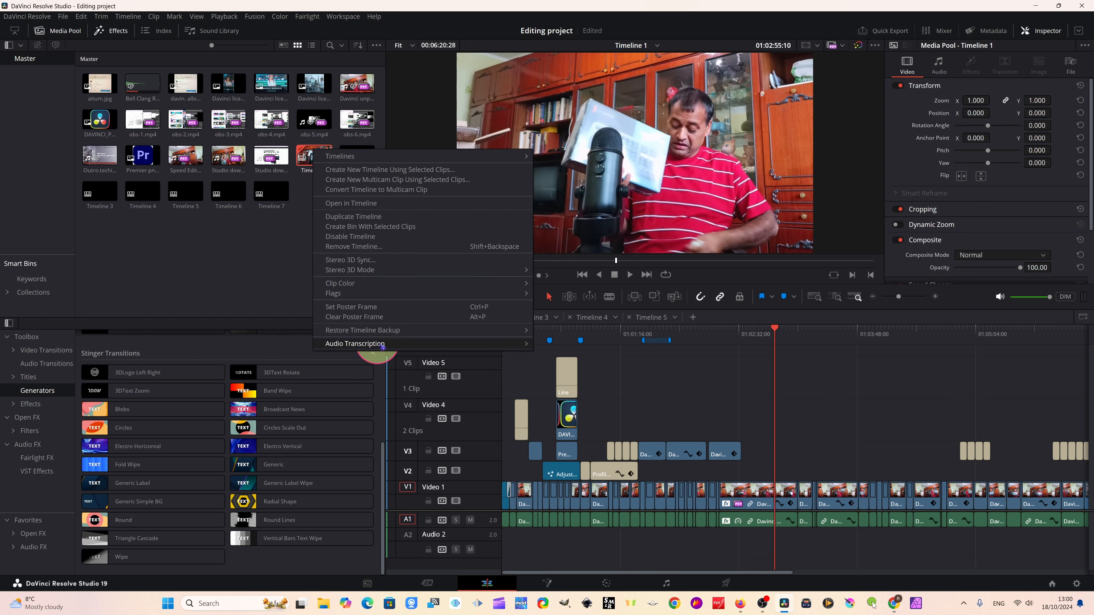
{"action": "mouse_move", "coordinate": [513, 331]}
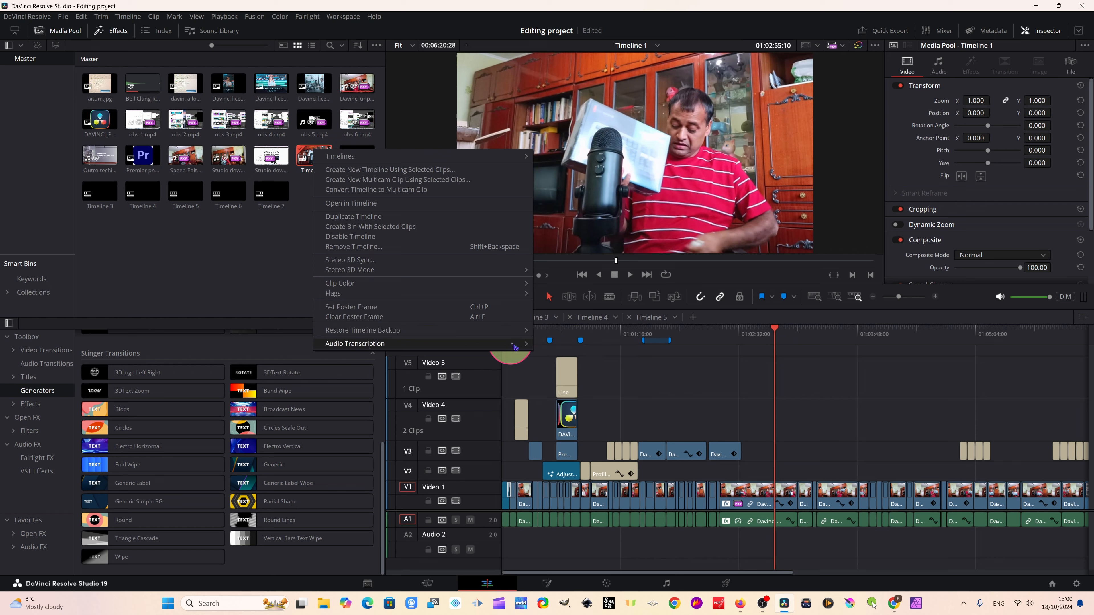
{"action": "left_click", "coordinate": [570, 343]}
{"action": "scroll", "coordinate": [202, 206], "scroll_direction": "down", "scroll_amount": 10}
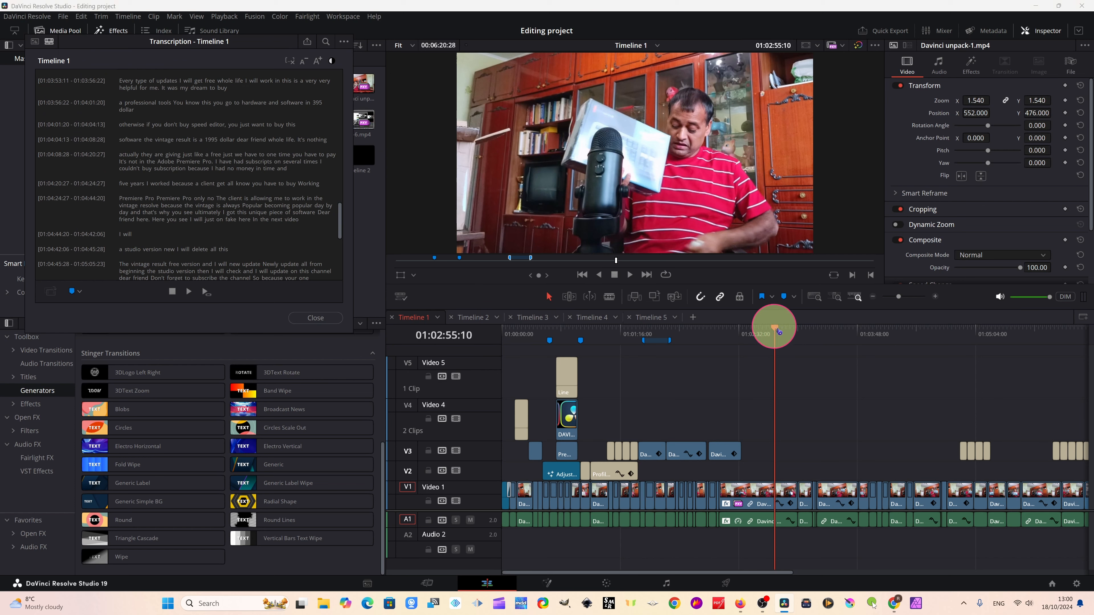
{"action": "left_click_drag", "start_coordinate": [779, 332], "coordinate": [825, 373]}
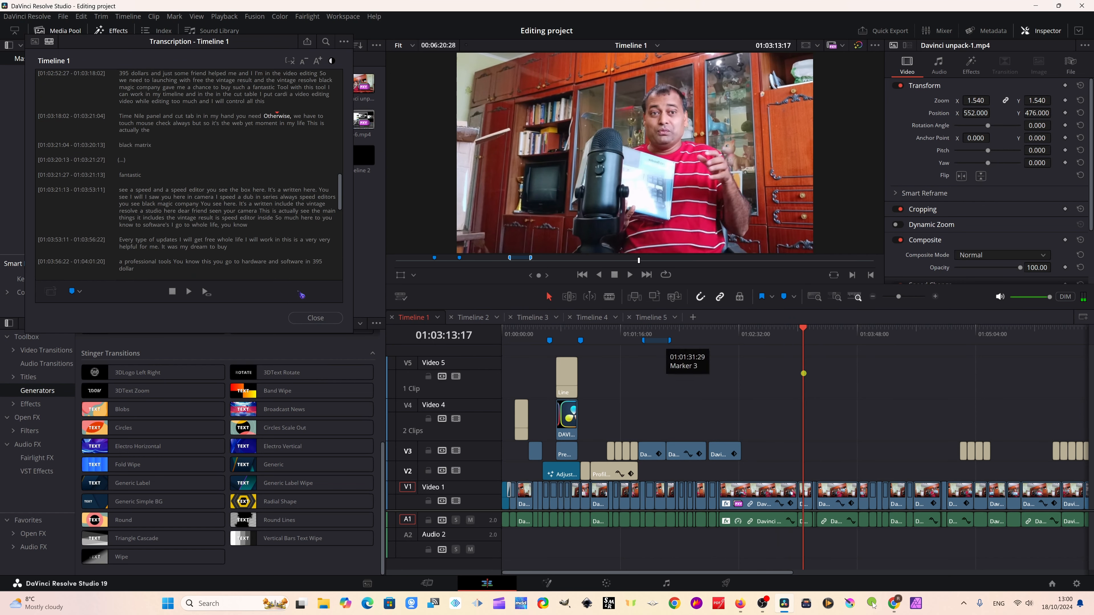
{"action": "left_click", "coordinate": [316, 318]}
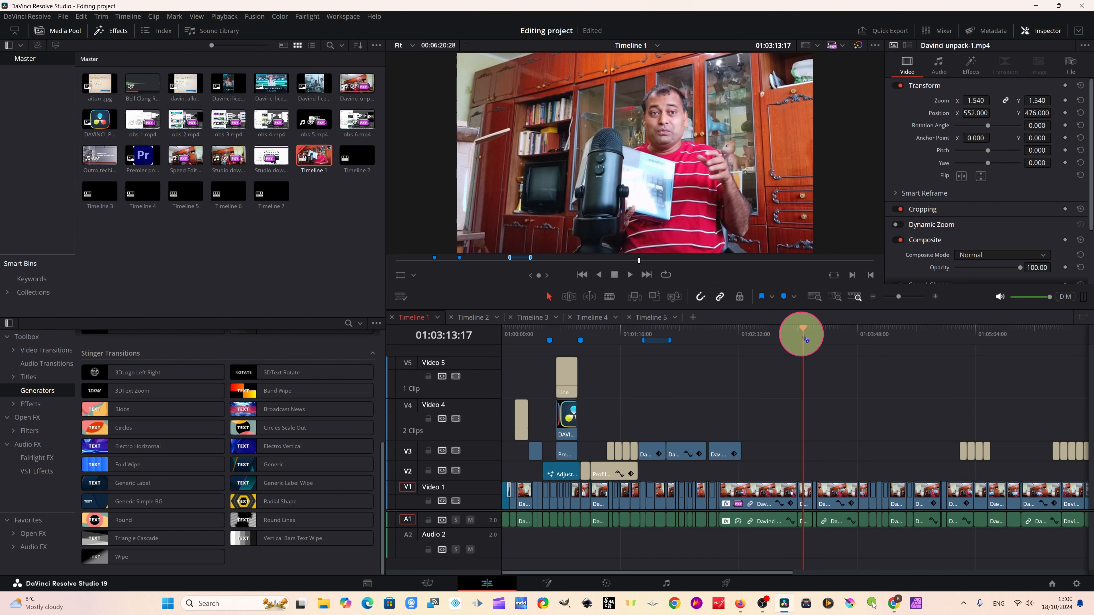
Examine the audio settings of the Davinci unpack-1.mp4 clip at about 01:02:38:20, from Volume to Equalizer, and open the Color page.
{"action": "left_click_drag", "start_coordinate": [806, 340], "coordinate": [750, 334]}
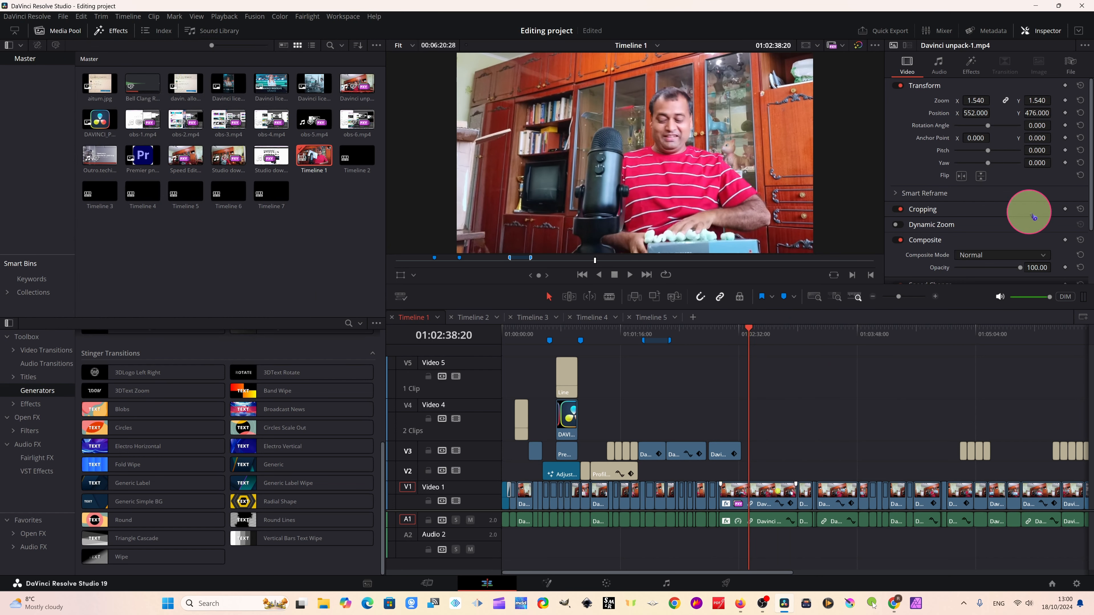
{"action": "left_click", "coordinate": [939, 63]}
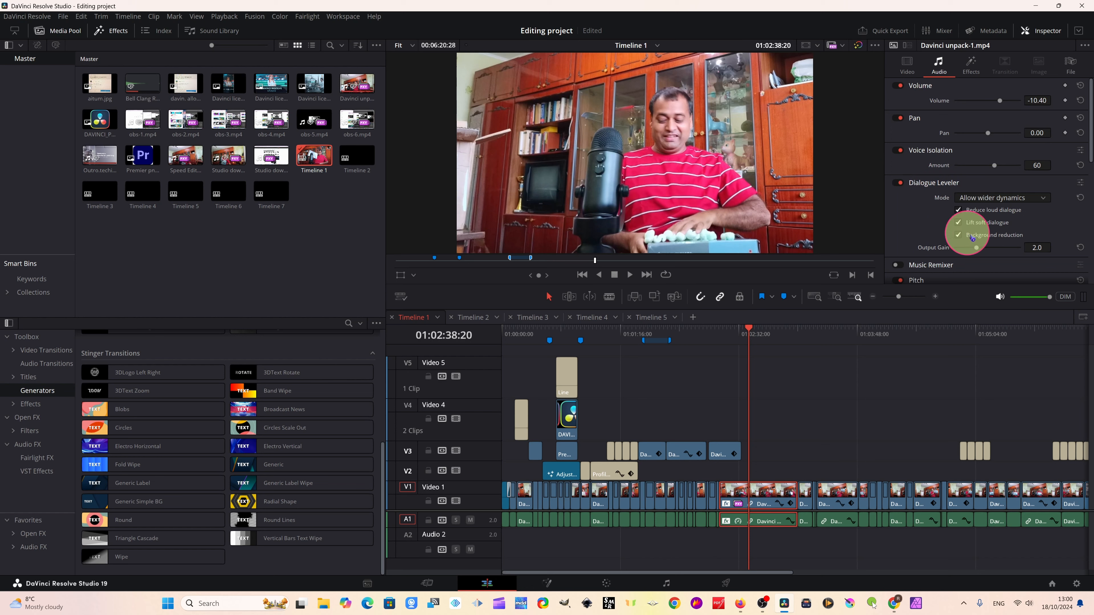
{"action": "scroll", "coordinate": [965, 227], "scroll_direction": "down", "scroll_amount": 3}
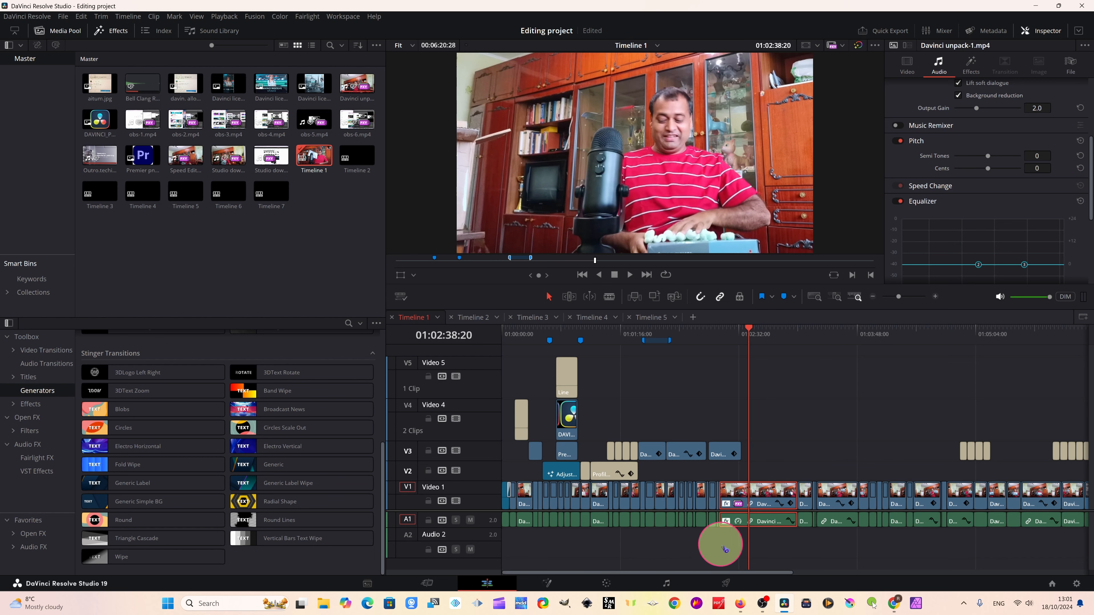
{"action": "left_click", "coordinate": [606, 585]}
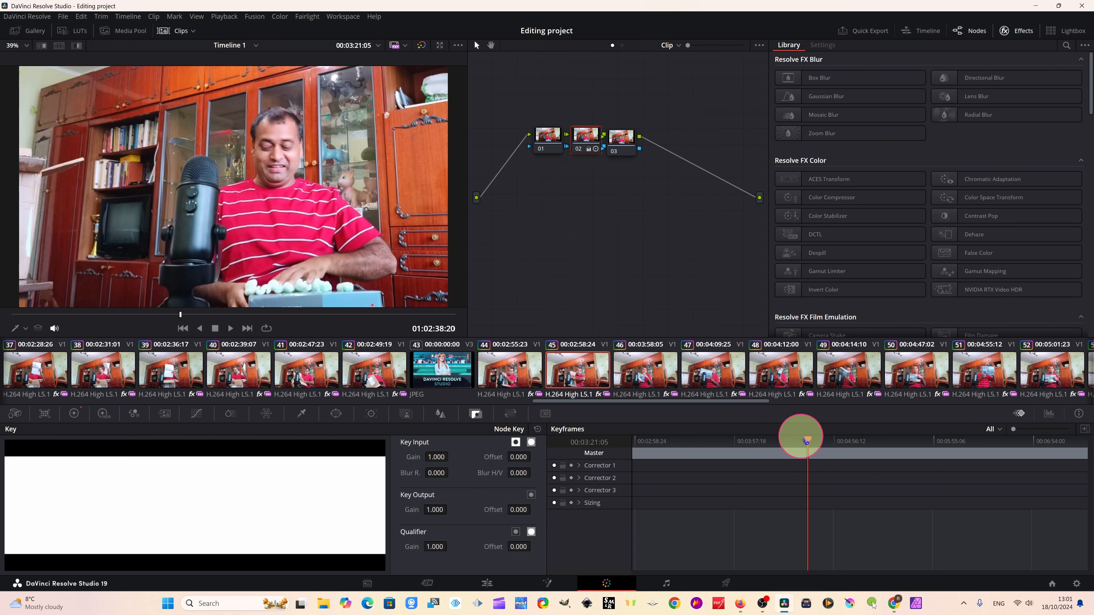
Set the ColorSlice density of the Davinci license 2.jpg clip at 01:02:23:16 to -0.04.
{"action": "left_click_drag", "start_coordinate": [807, 439], "coordinate": [671, 440]}
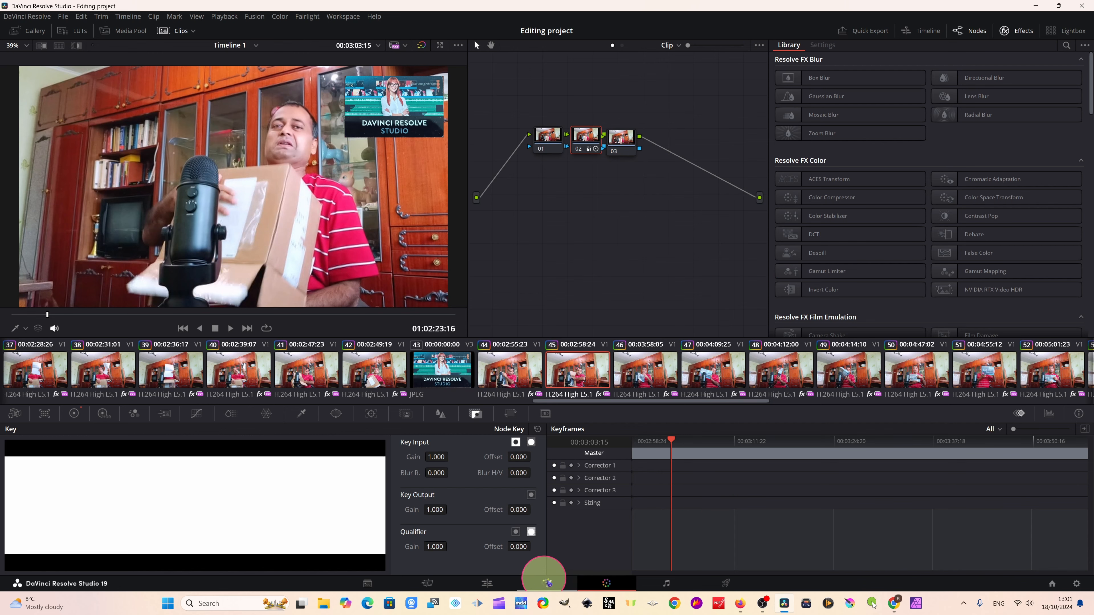
{"action": "left_click", "coordinate": [479, 585]}
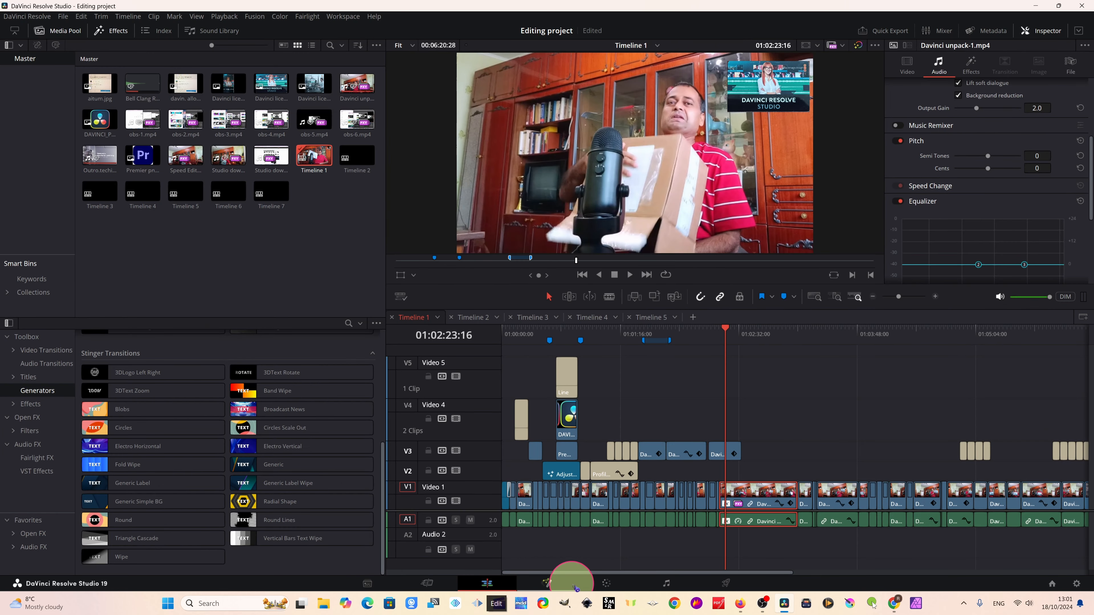
{"action": "left_click", "coordinate": [606, 585]}
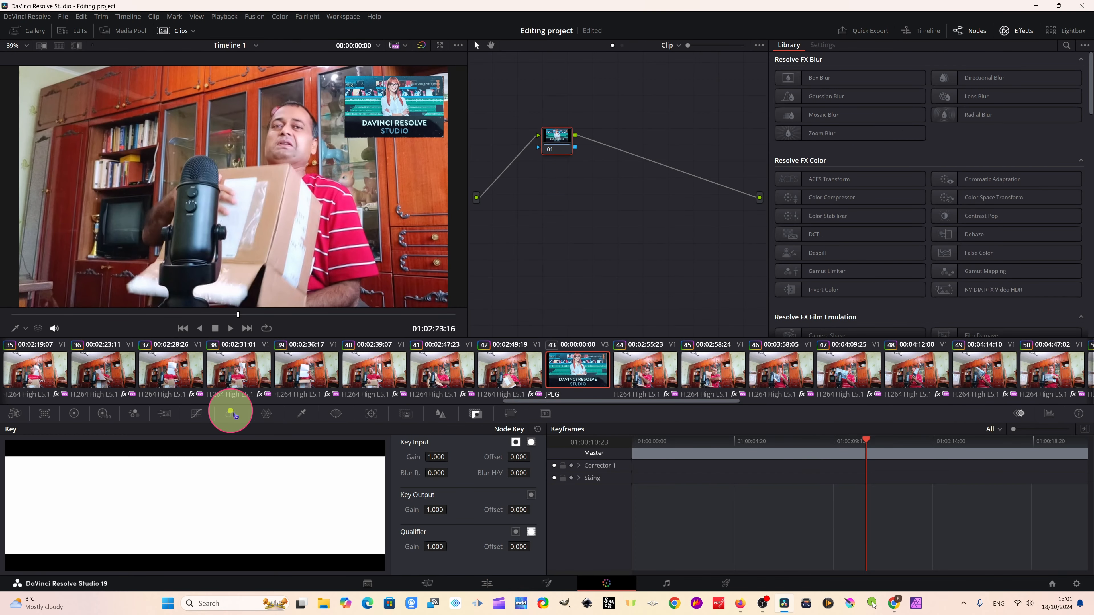
{"action": "left_click", "coordinate": [230, 414]}
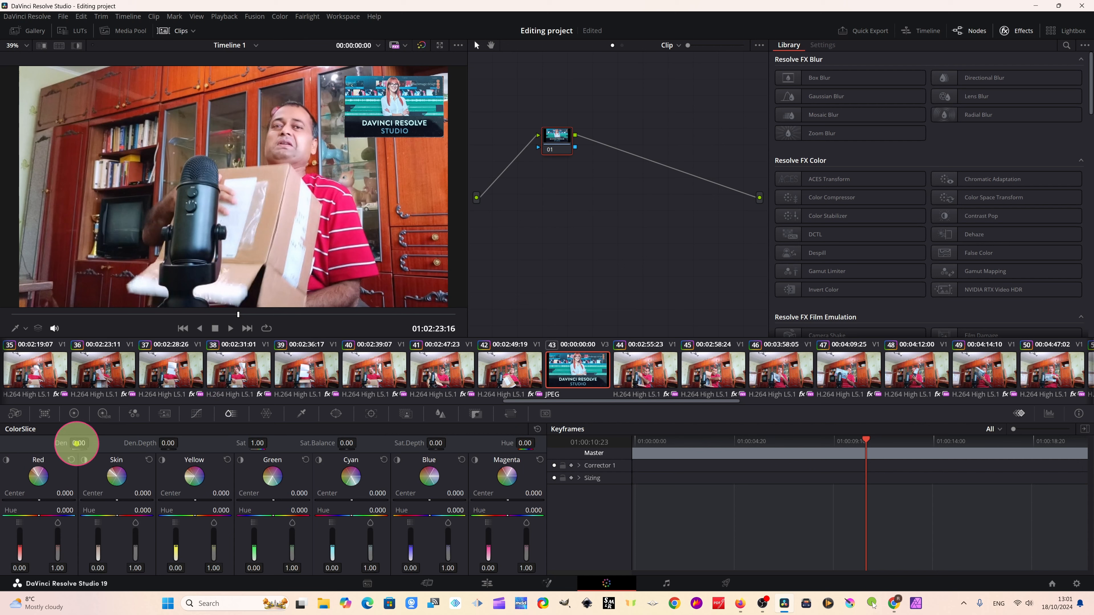
{"action": "mouse_move", "coordinate": [77, 444]}
{"action": "left_mouse_down"}
{"action": "mouse_move", "coordinate": [91, 443]}
{"action": "mouse_move", "coordinate": [79, 442]}
{"action": "left_mouse_up"}
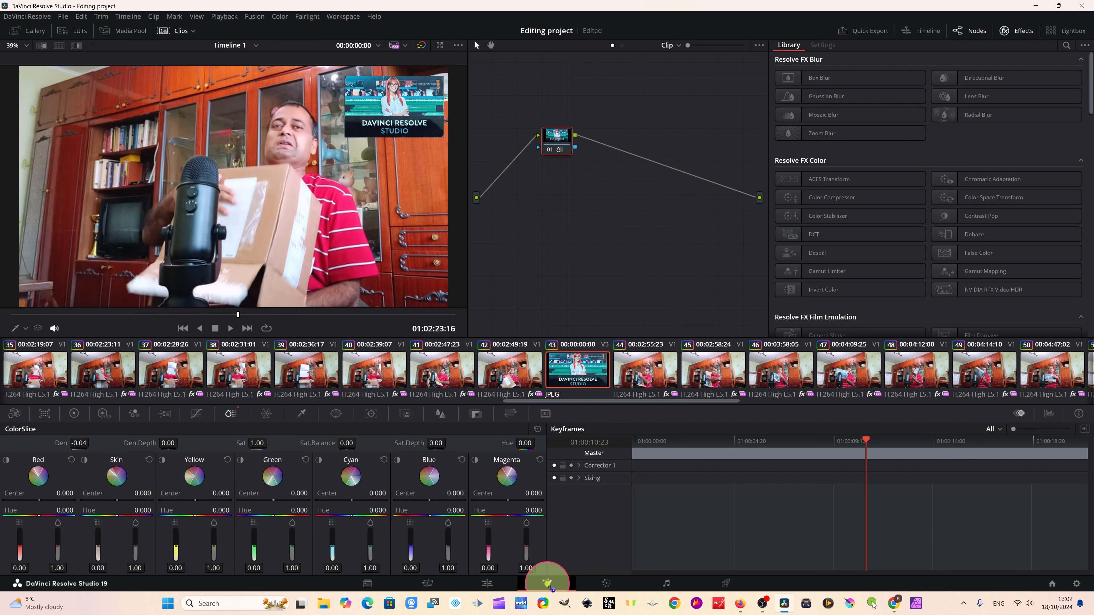
Look over the project in the Fusion, Media, Cut and Edit pages, ending on the Cut page.
{"action": "left_click", "coordinate": [548, 584]}
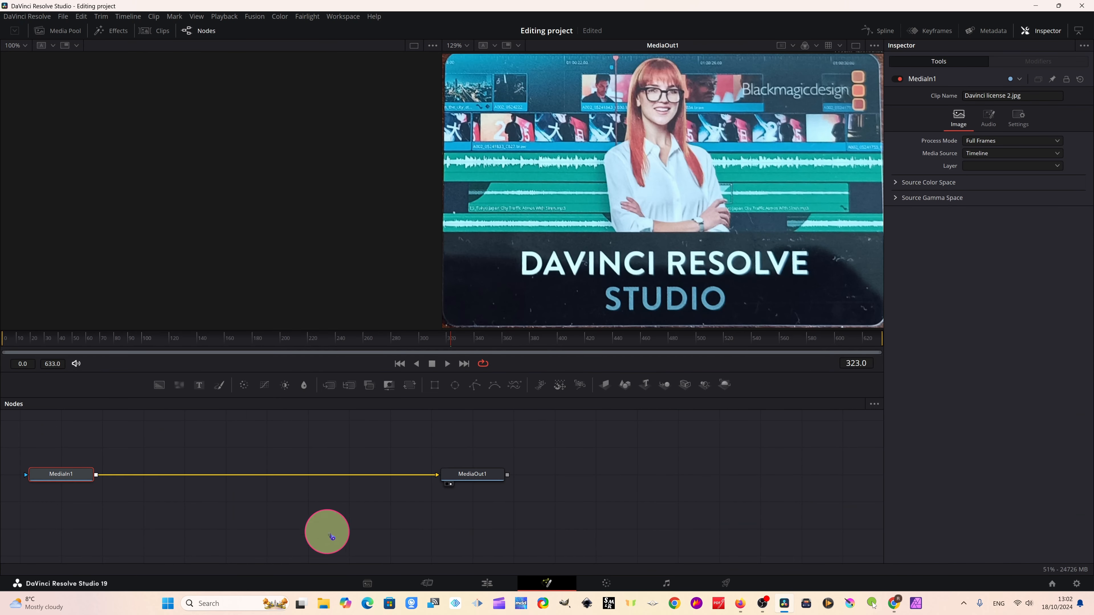
{"action": "left_click", "coordinate": [368, 585]}
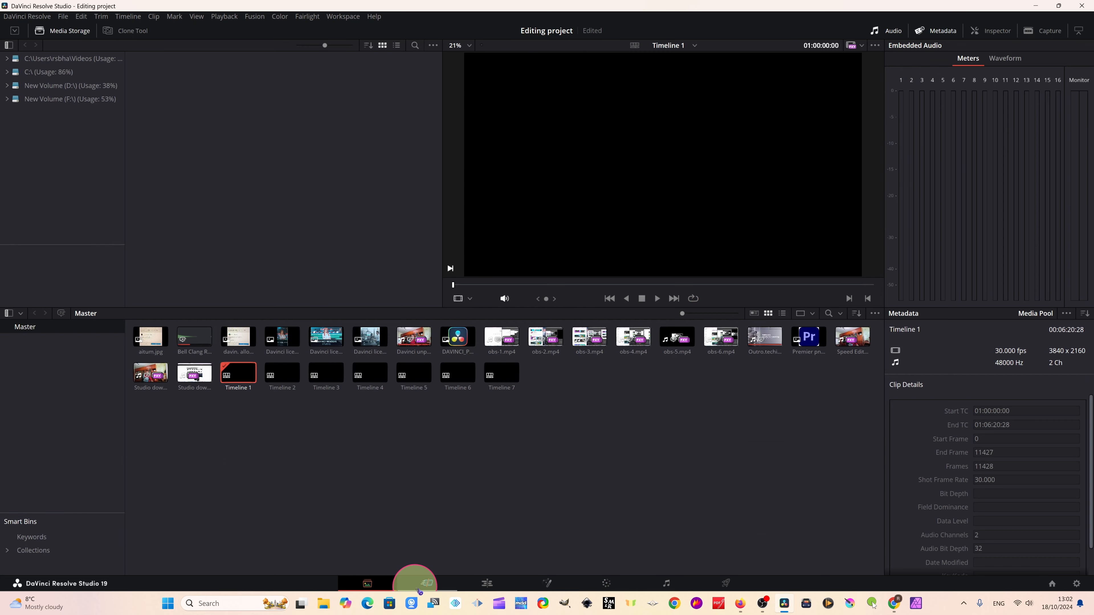
{"action": "left_click", "coordinate": [432, 586]}
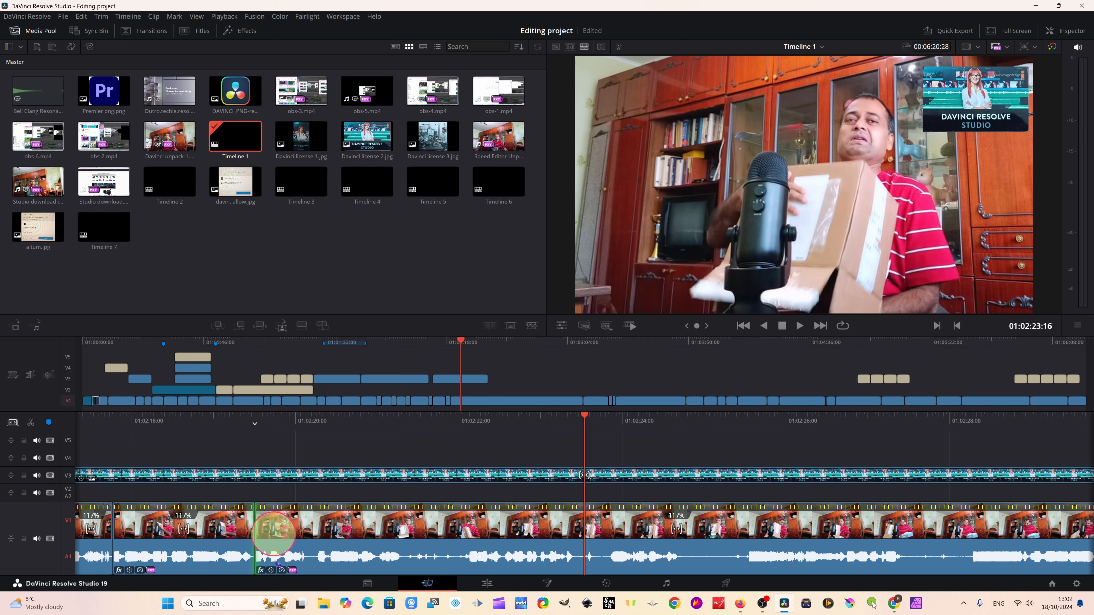
{"action": "left_click", "coordinate": [367, 584]}
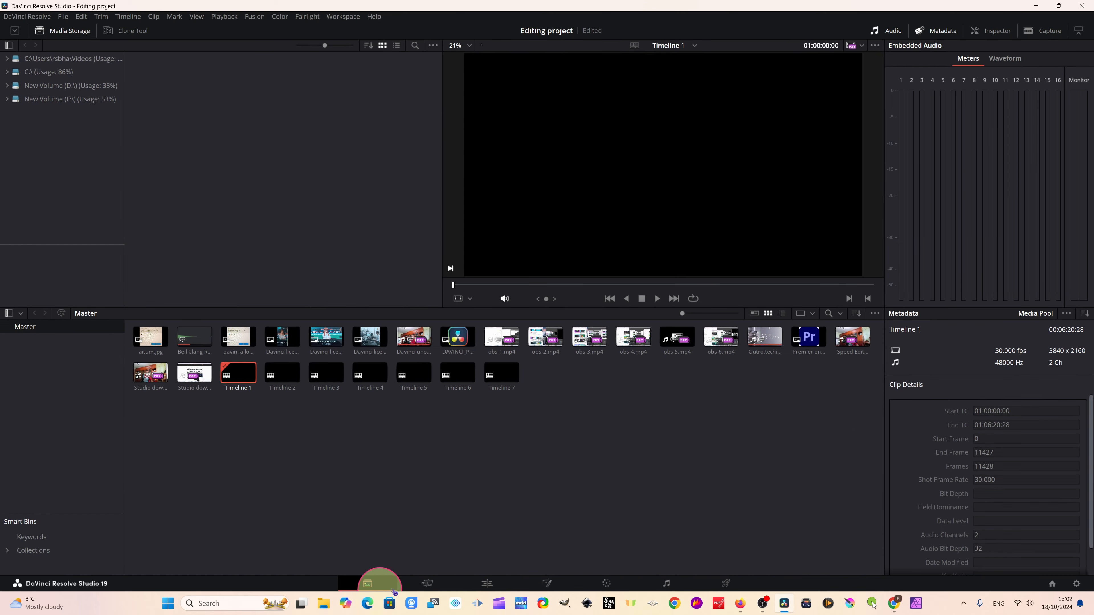
{"action": "left_click", "coordinate": [429, 583]}
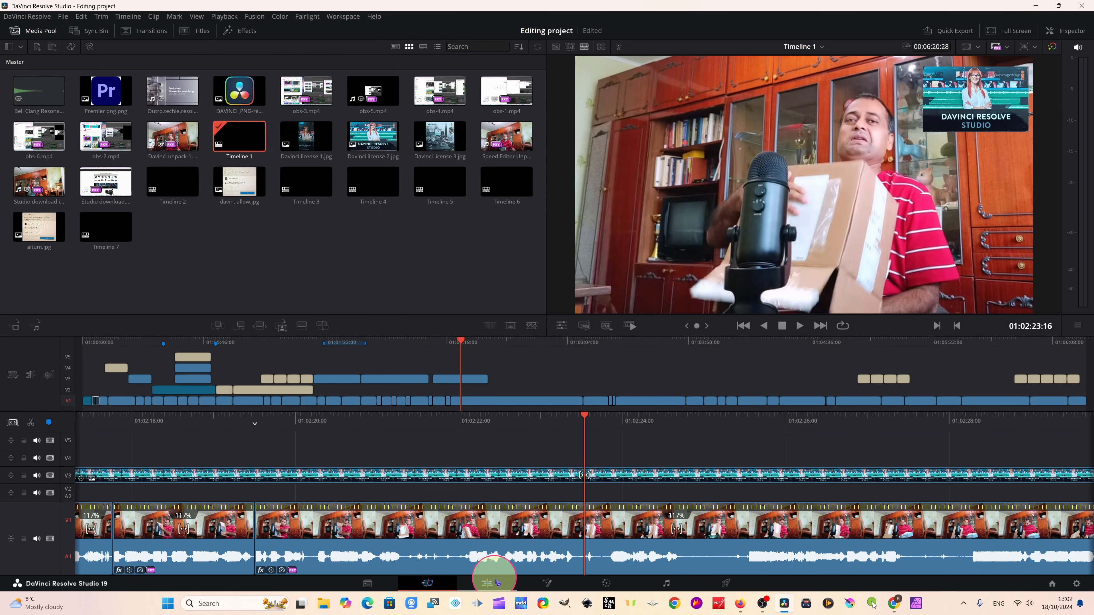
{"action": "left_click", "coordinate": [488, 582]}
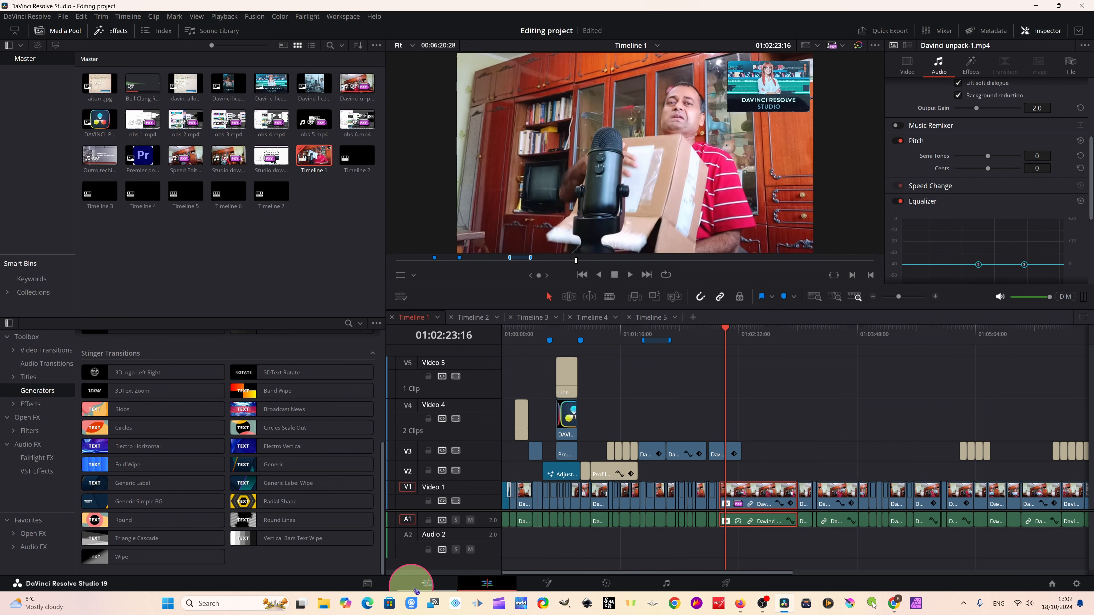
{"action": "left_click", "coordinate": [433, 586]}
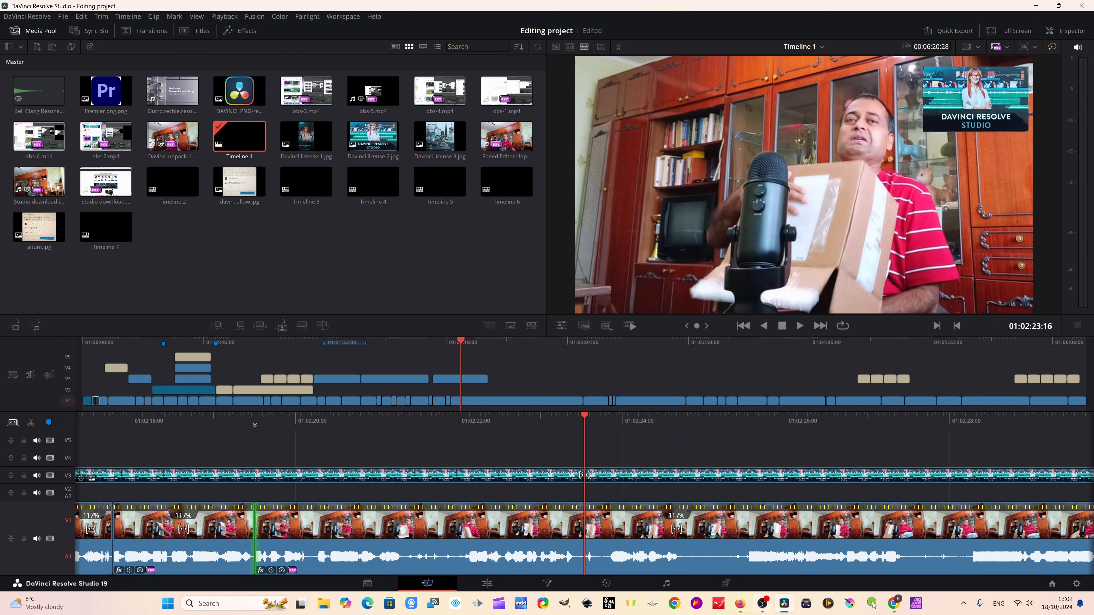
Check how the project loads in the Fusion, Color, Fairlight and Deliver pages, one after the other.
{"action": "left_click", "coordinate": [548, 583]}
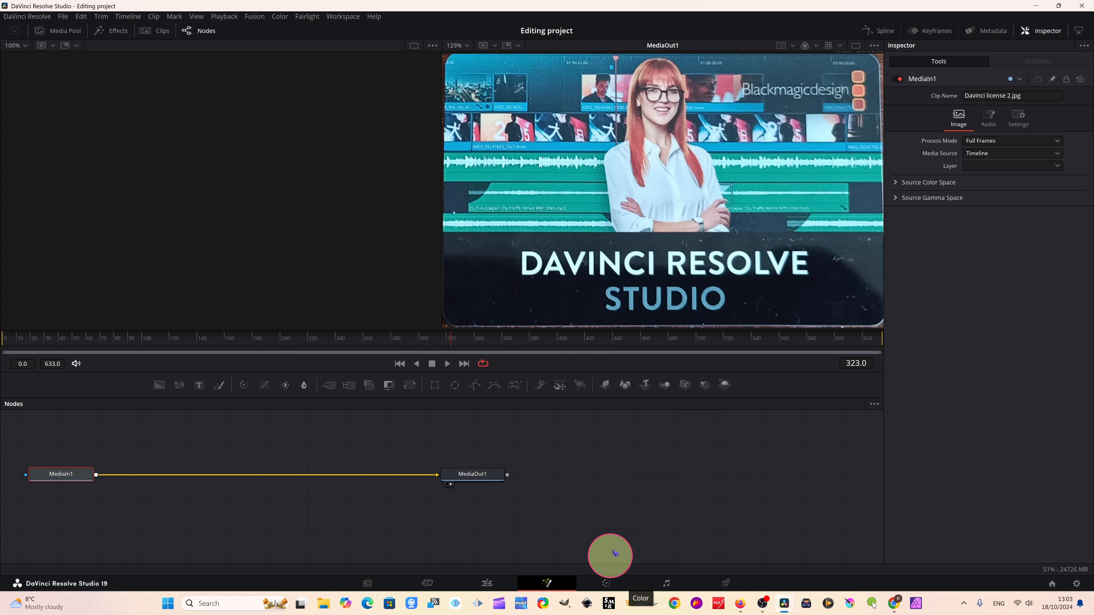
{"action": "left_click", "coordinate": [608, 582]}
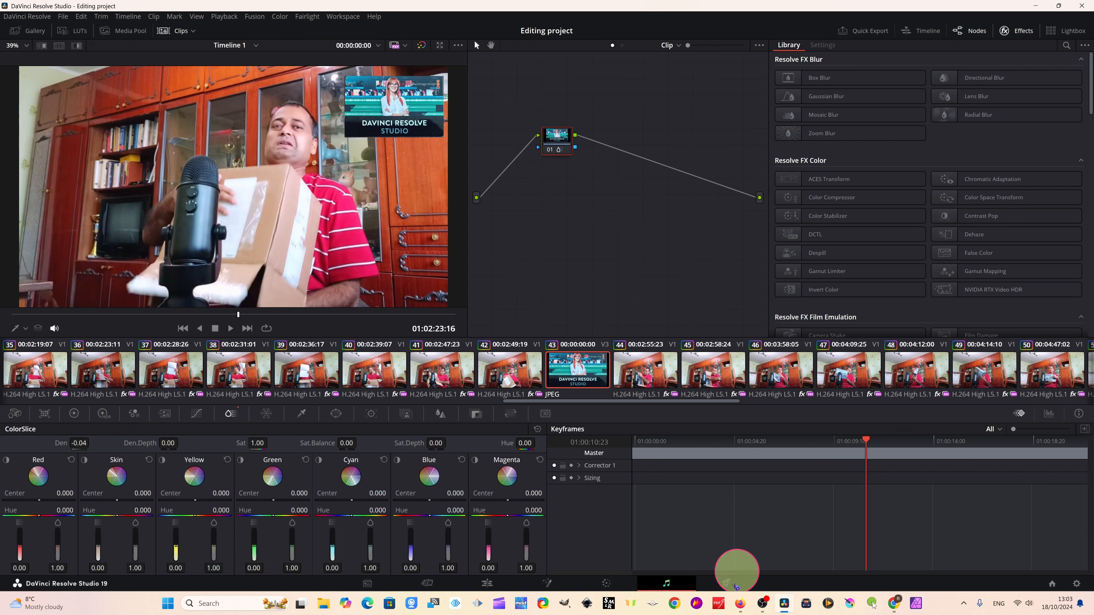
{"action": "left_click", "coordinate": [667, 583]}
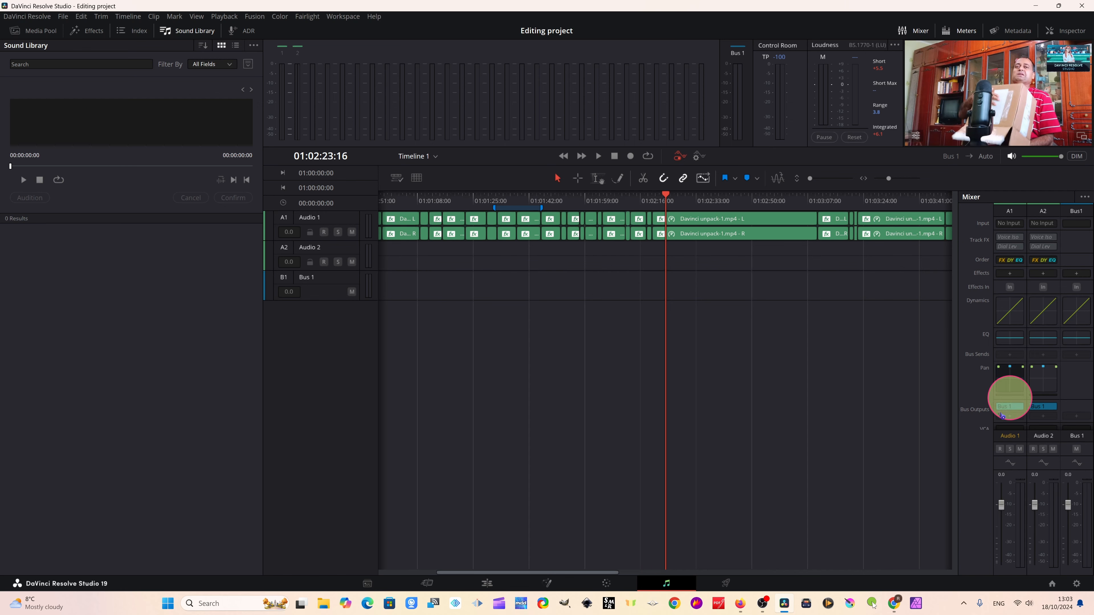
{"action": "left_click", "coordinate": [724, 584]}
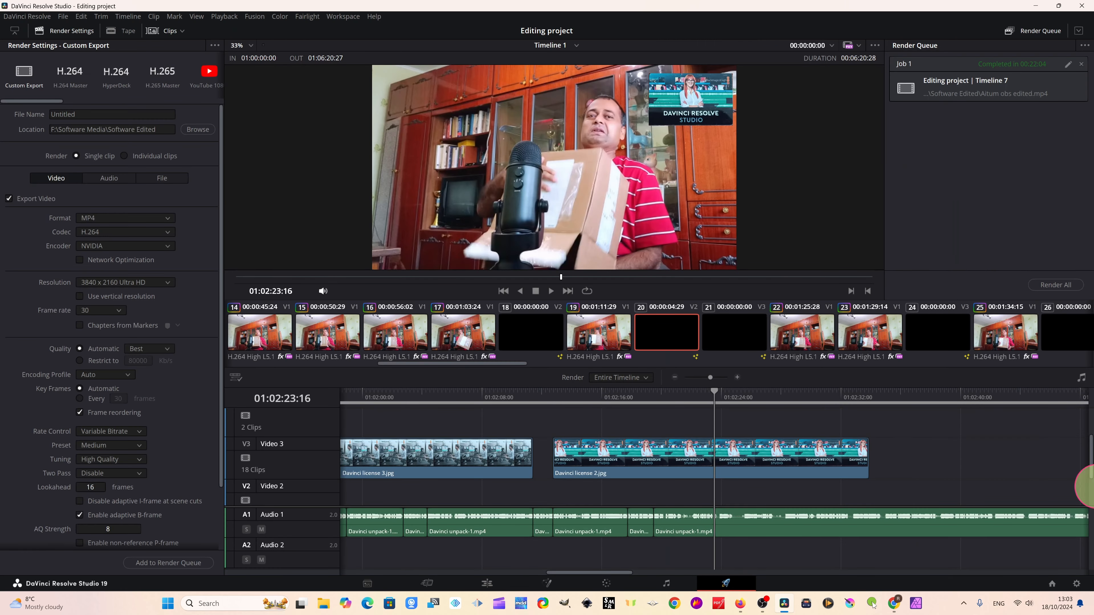
Return to the Edit page and scrub Timeline 1 to about 01:01:08:20, then back to Marker 2 at 01:00:50:17.
{"action": "left_click", "coordinate": [487, 583]}
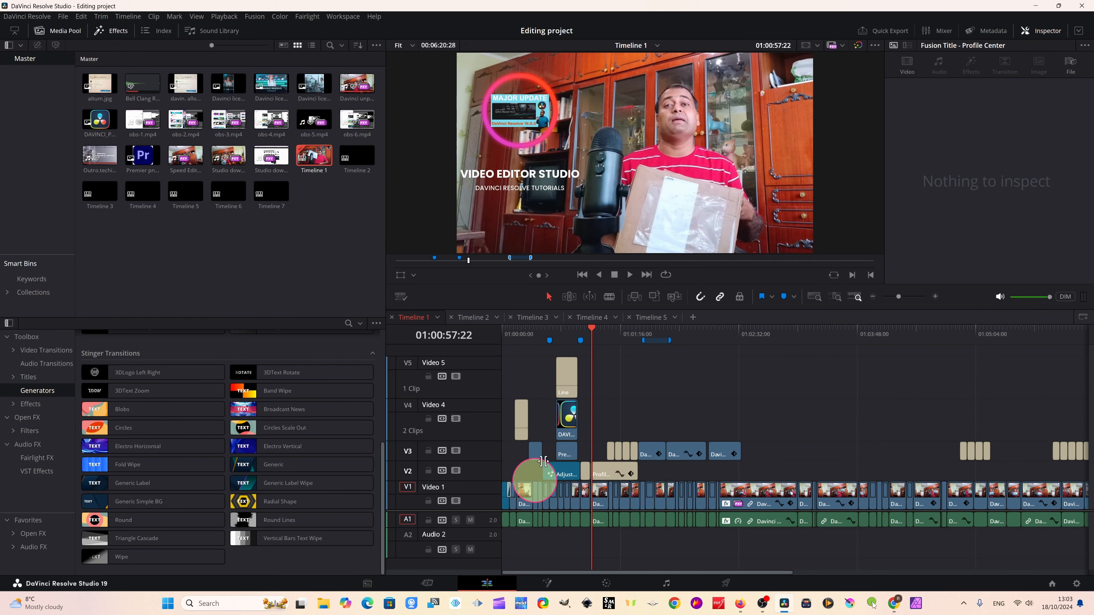
{"action": "left_click_drag", "start_coordinate": [590, 333], "coordinate": [609, 366]}
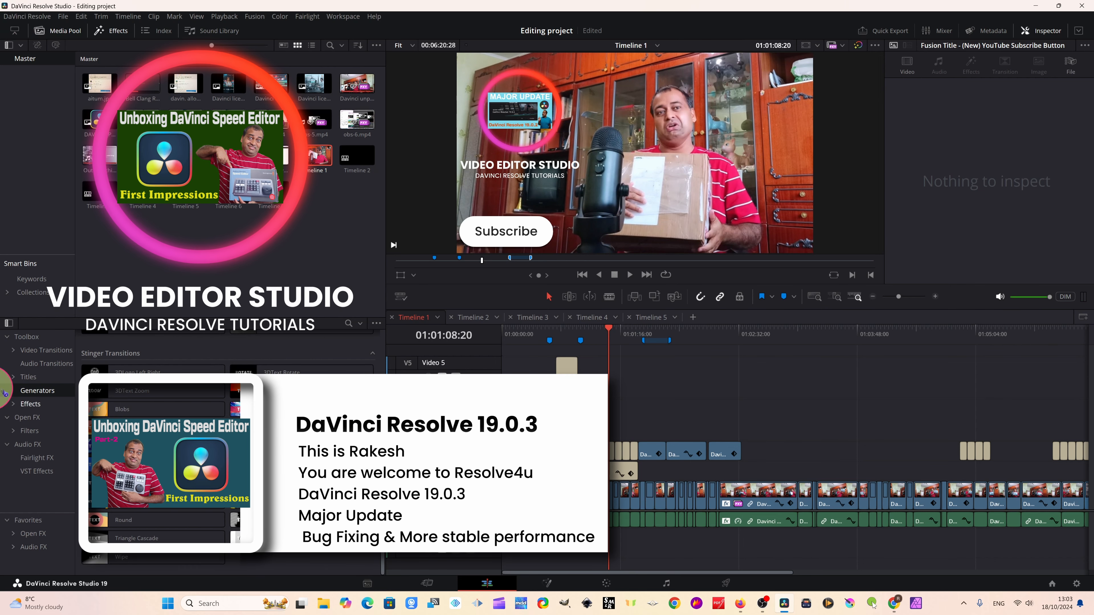
{"action": "left_click_drag", "start_coordinate": [607, 332], "coordinate": [580, 335]}
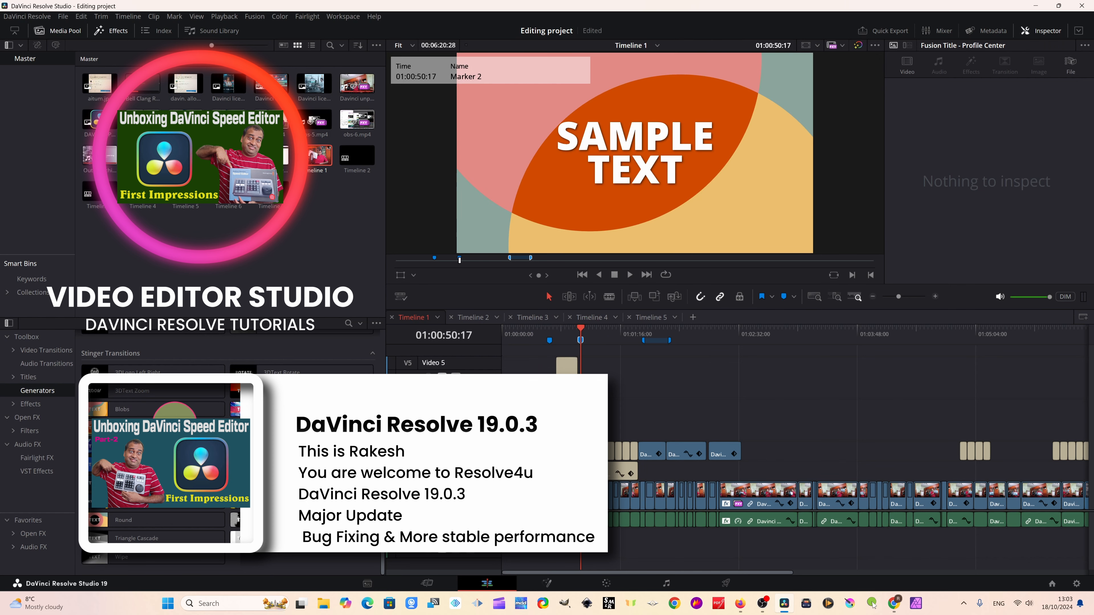